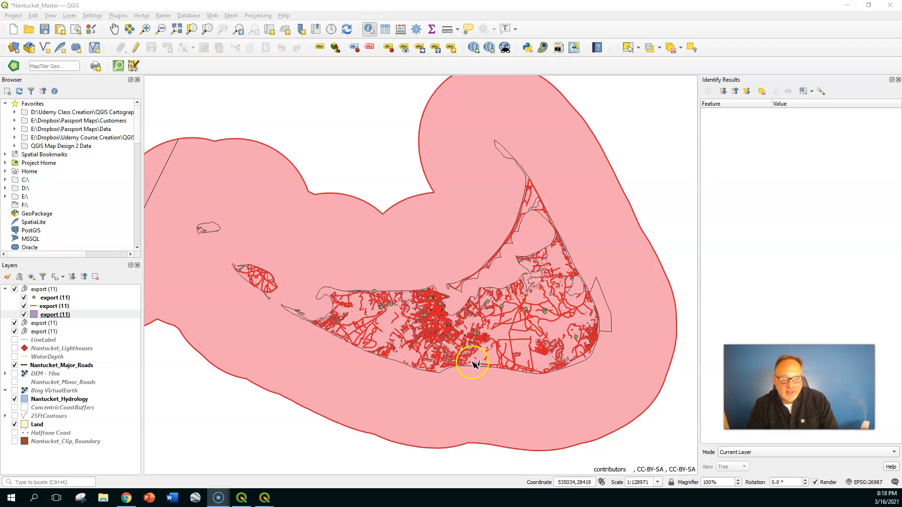
Examine the attribute table of the export (11) polygon layer and the dense building footprints around the town harbour.
scroll(394, 326, "up", 1)
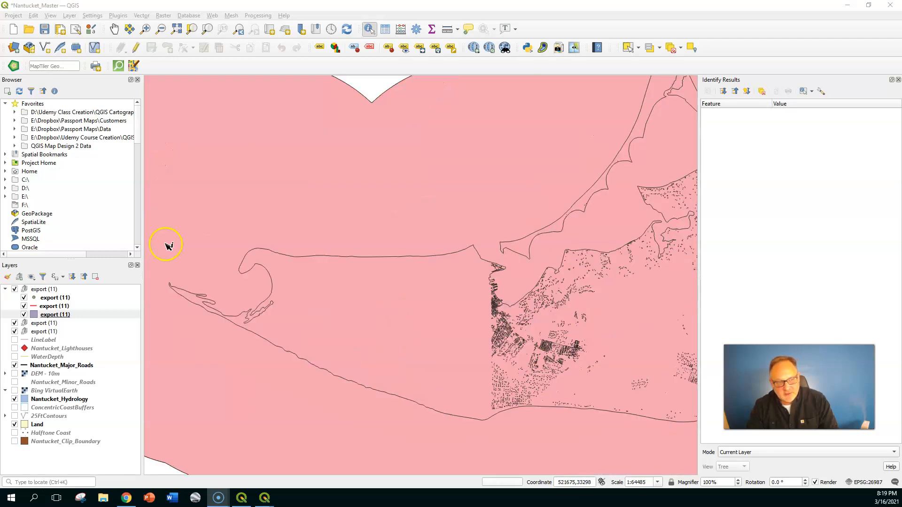
right_click(55, 317)
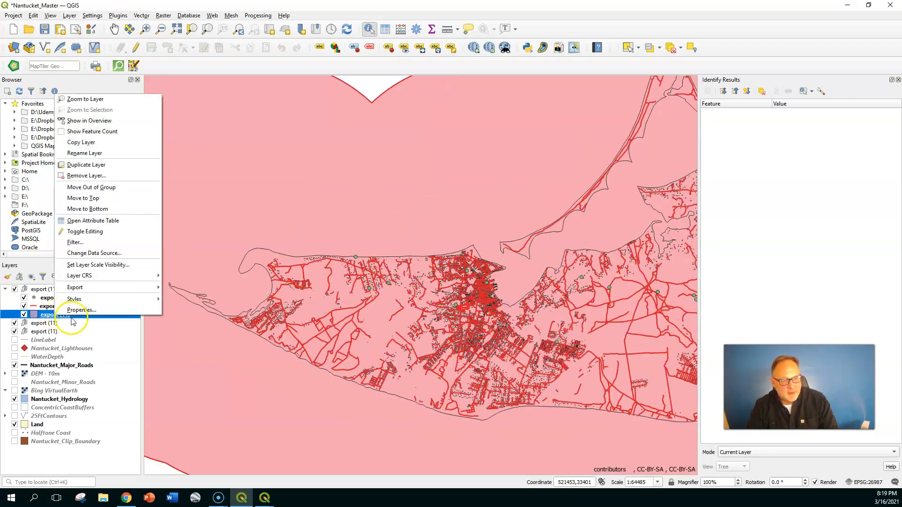
left_click(126, 222)
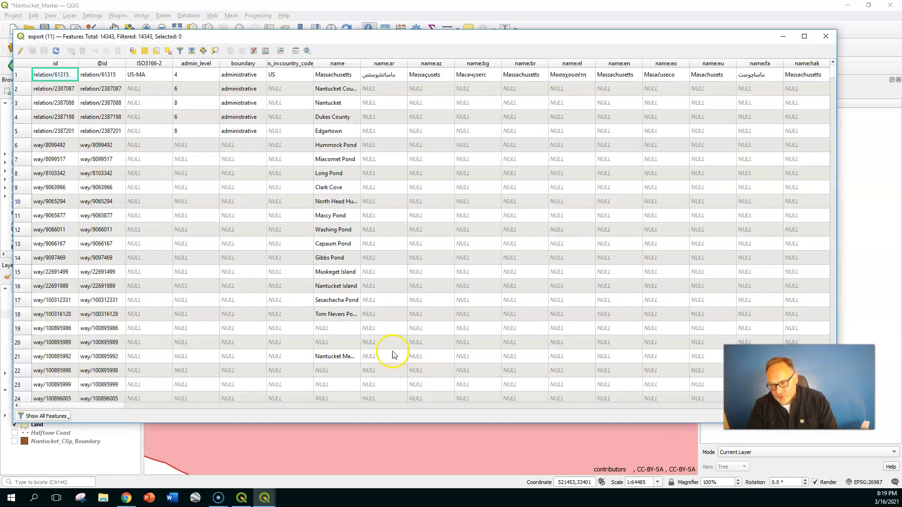
mouse_move(104, 408)
left_mouse_down()
mouse_move(757, 448)
mouse_move(368, 398)
mouse_move(105, 393)
left_mouse_up()
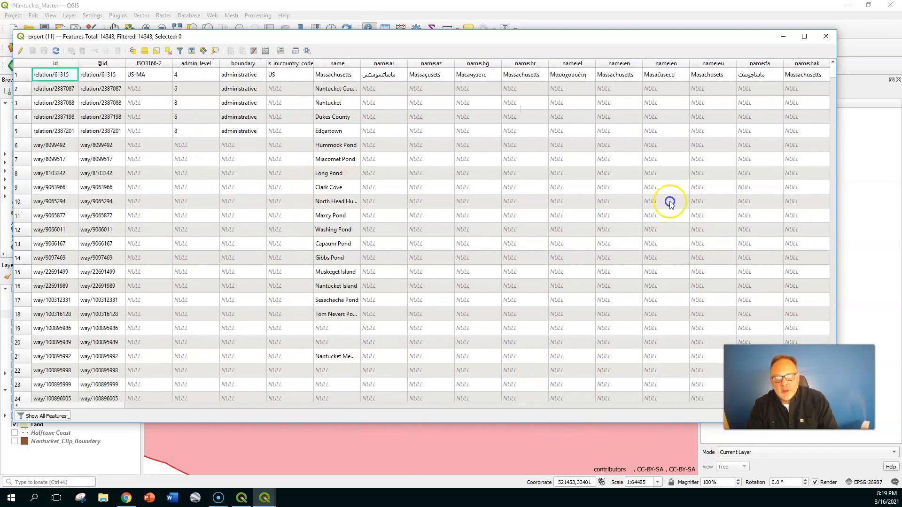
left_click(782, 37)
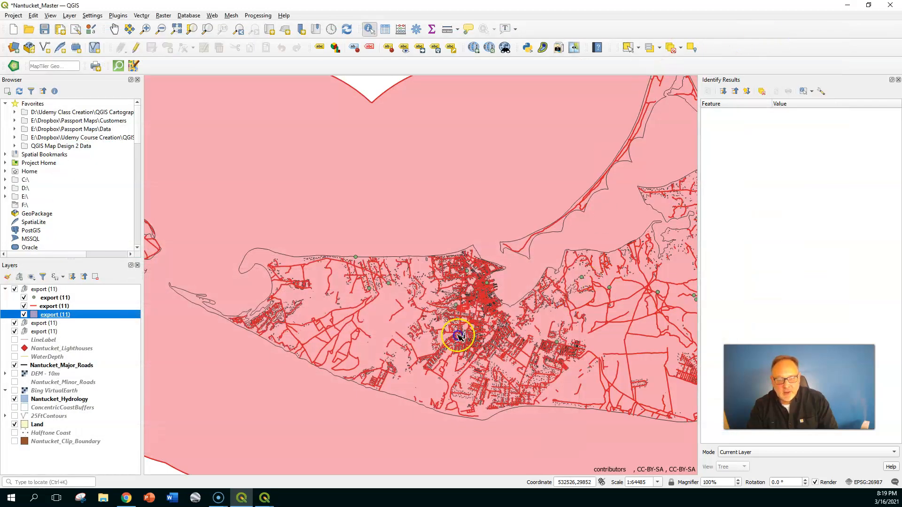
scroll(444, 334, "up", 2)
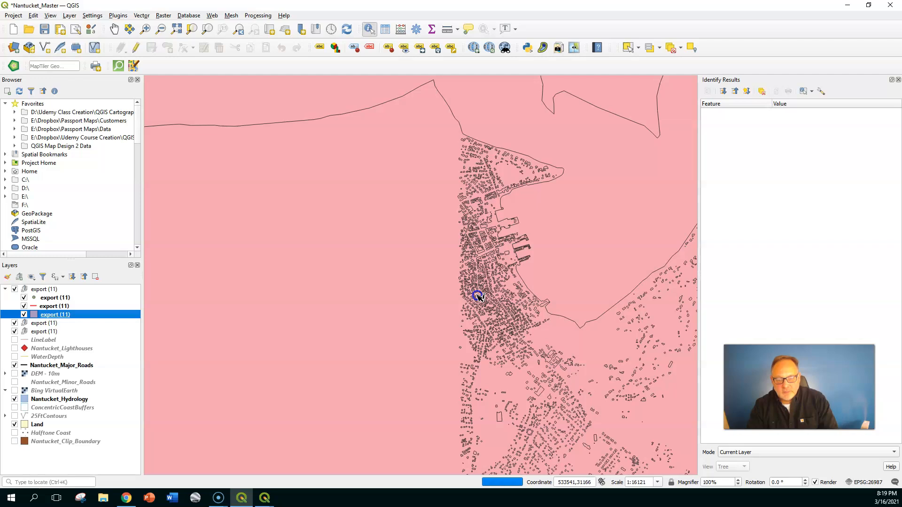
scroll(477, 296, "up", 1)
scroll(352, 325, "down", 1)
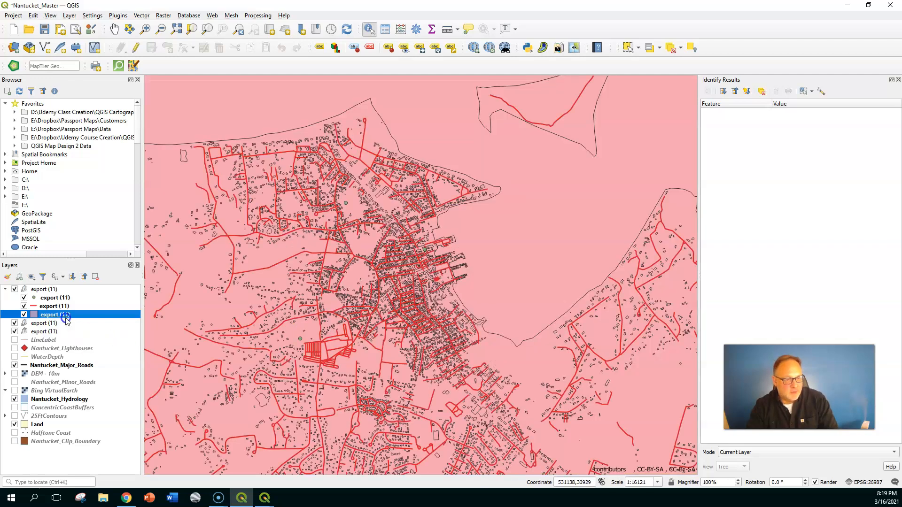
right_click(57, 316)
left_click(80, 311)
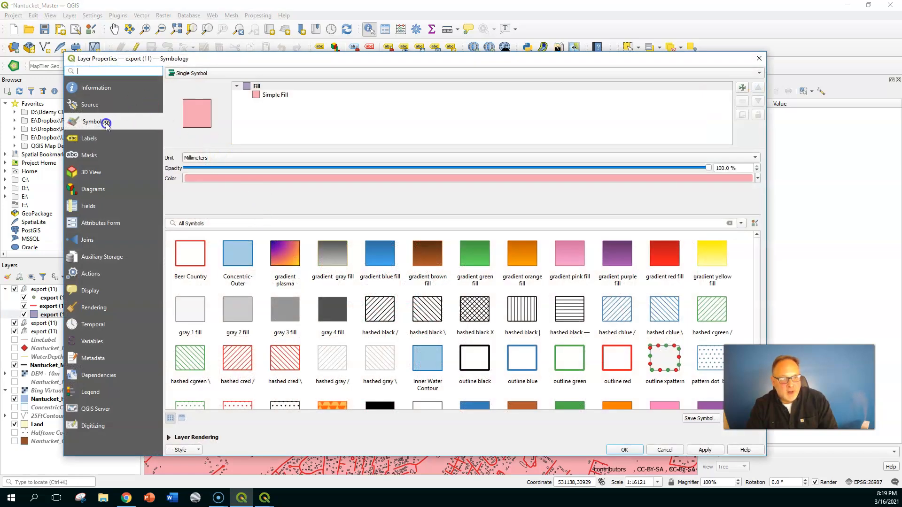
left_click(295, 71)
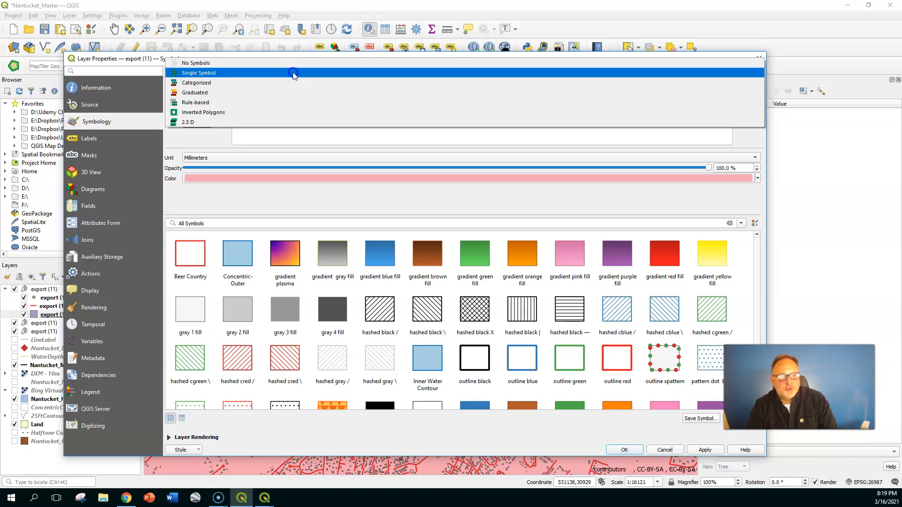
left_click(286, 103)
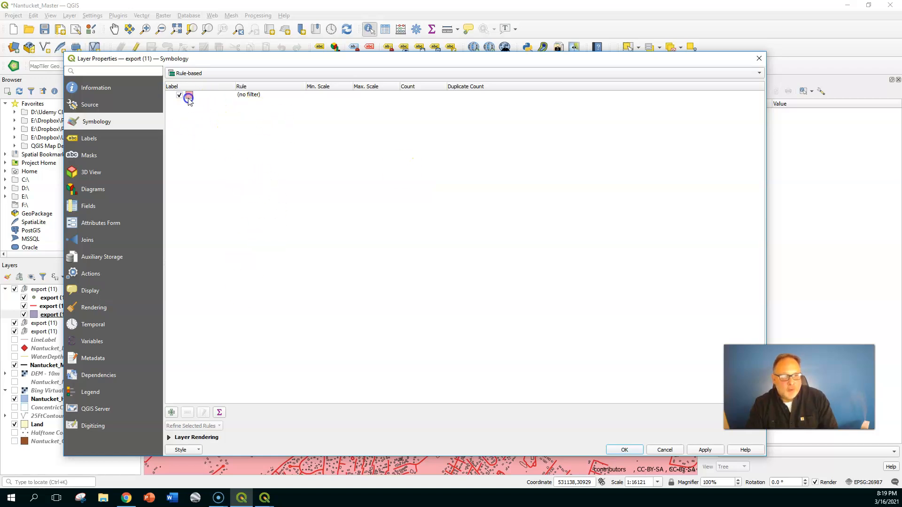
double_click(254, 95)
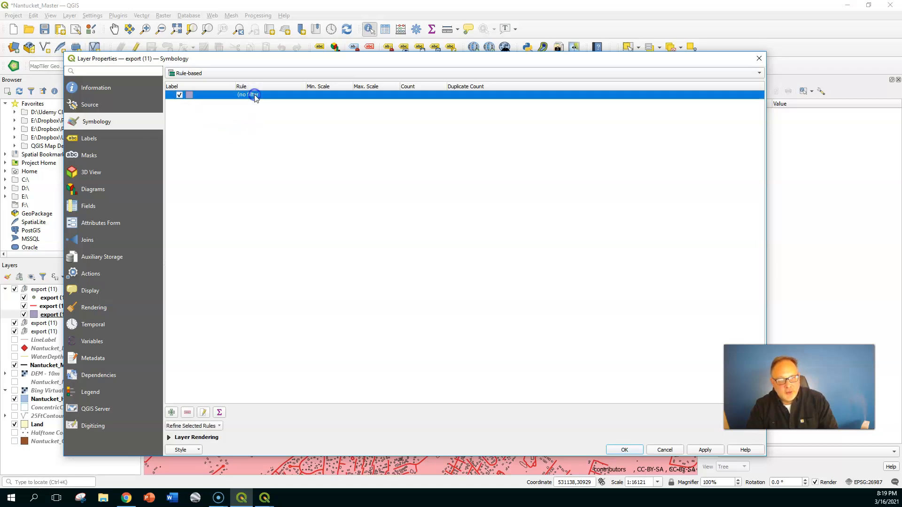
left_click(279, 66)
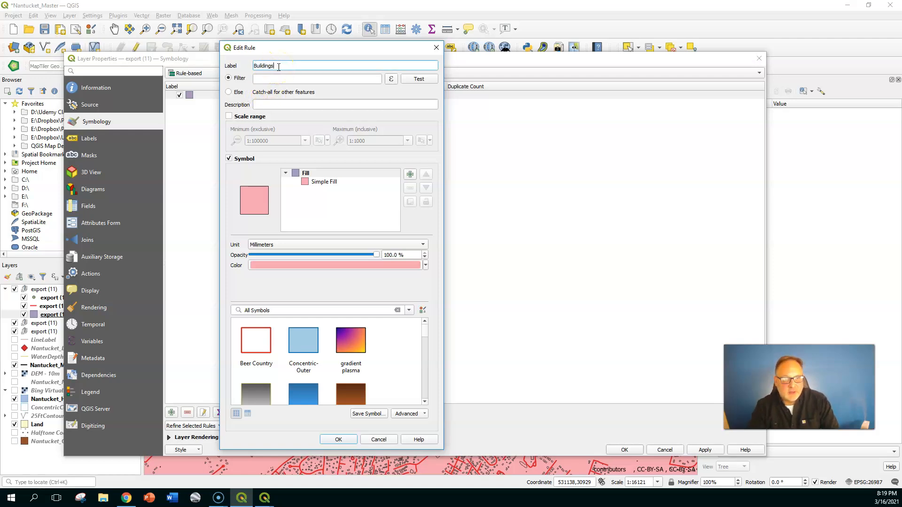
left_click(391, 80)
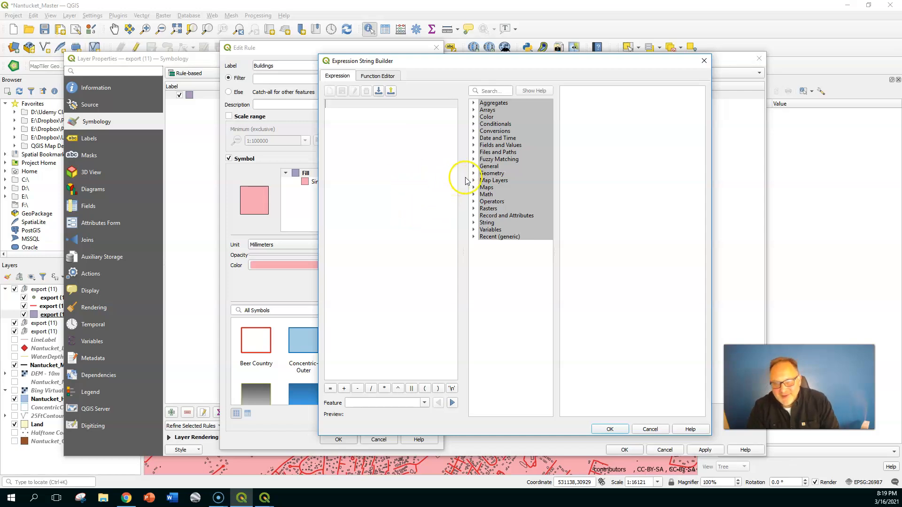
left_click(474, 152)
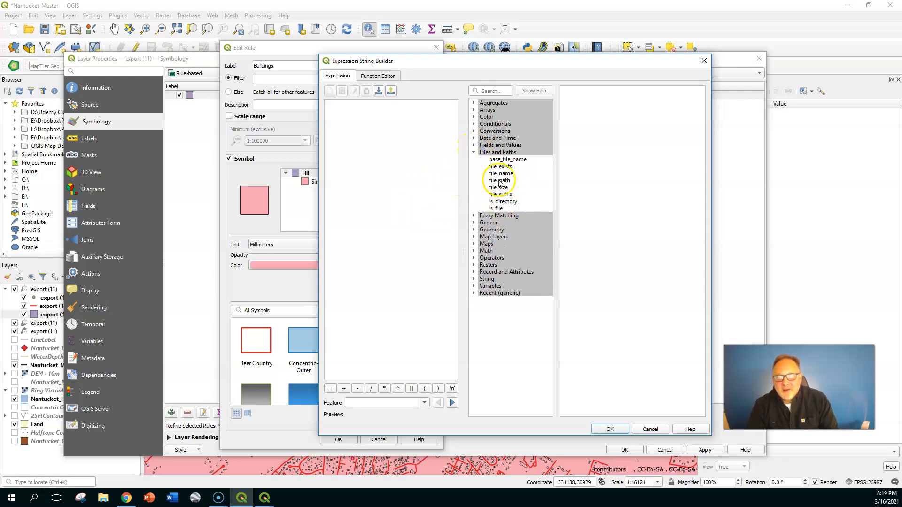
left_click(474, 151)
left_click(474, 145)
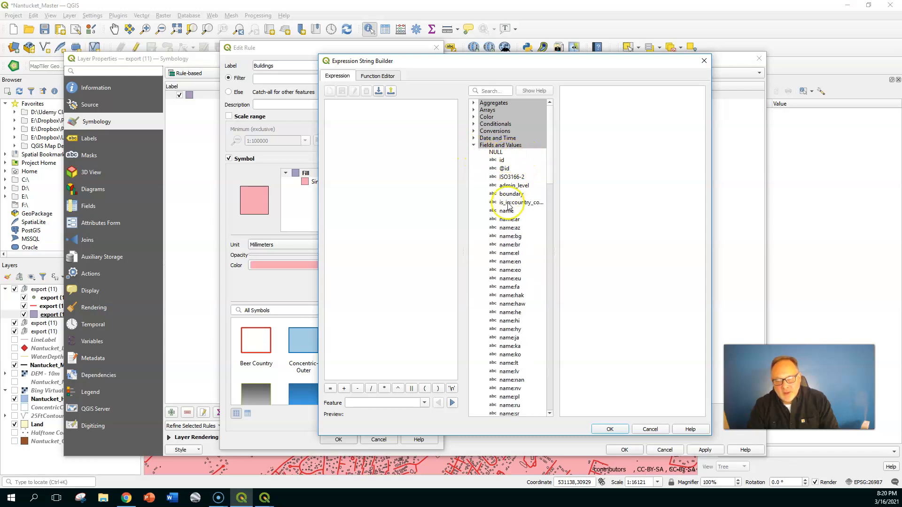
left_click_drag(551, 121, 558, 329)
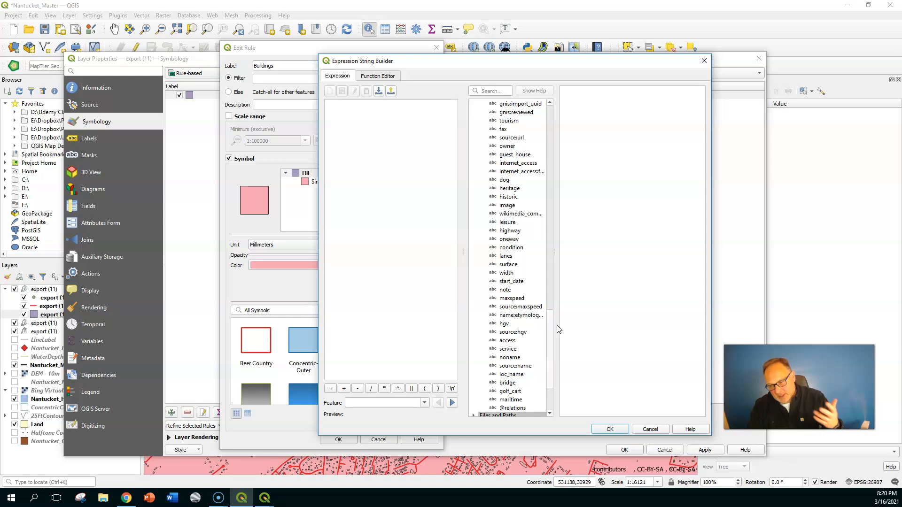
left_click_drag(558, 329, 559, 307)
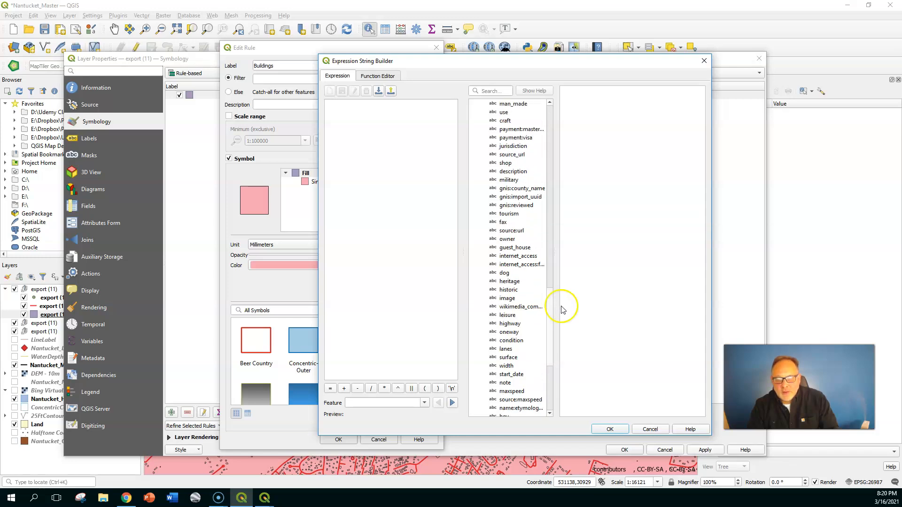
left_click(650, 429)
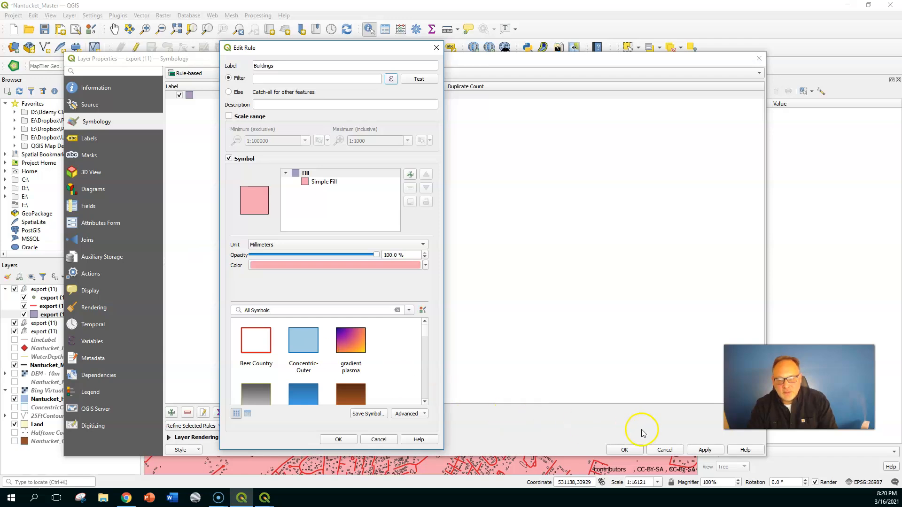
left_click(380, 439)
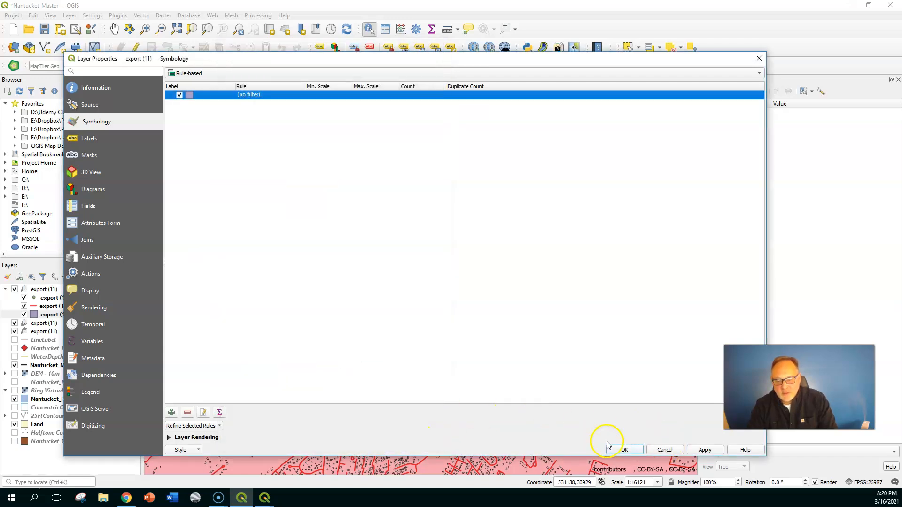
left_click(664, 449)
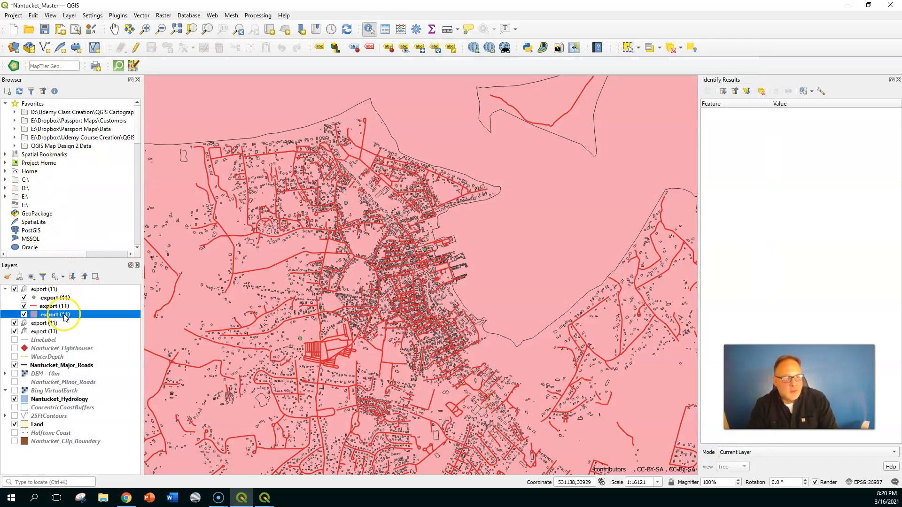
Sort the export (11) polygon layer's attribute table by the building field in descending order and examine that field's values.
right_click(66, 314)
left_click(116, 219)
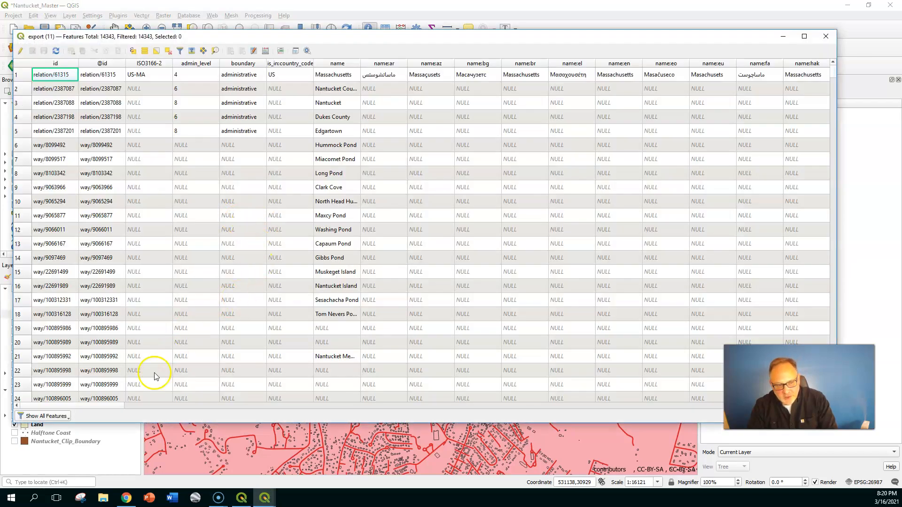
left_click_drag(100, 407, 359, 432)
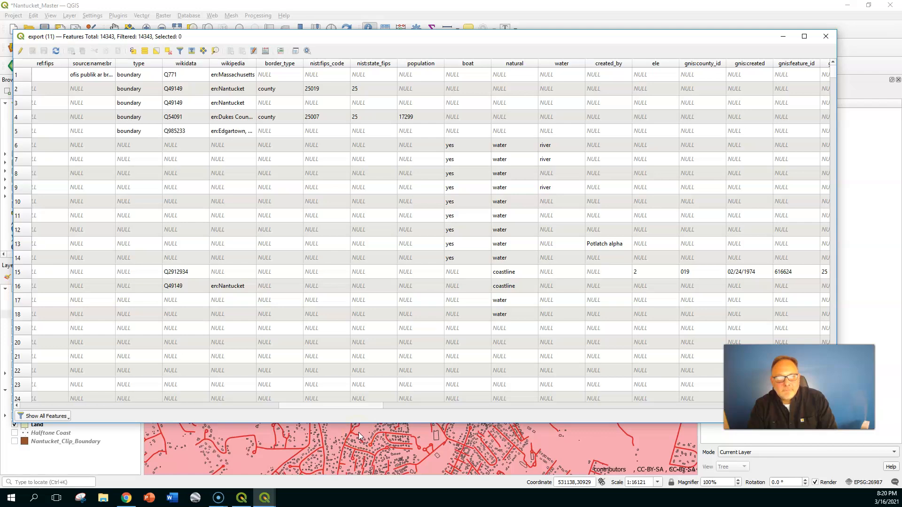
left_click_drag(358, 432, 687, 471)
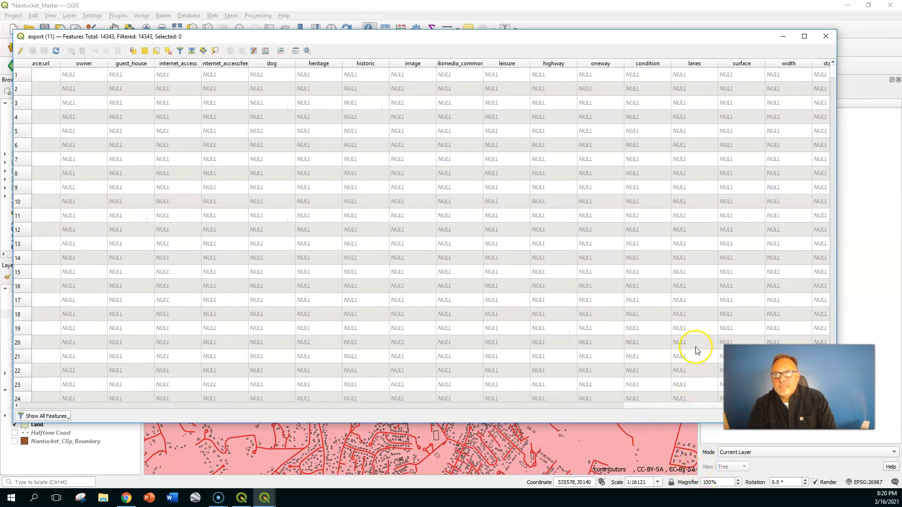
left_click_drag(656, 412, 402, 409)
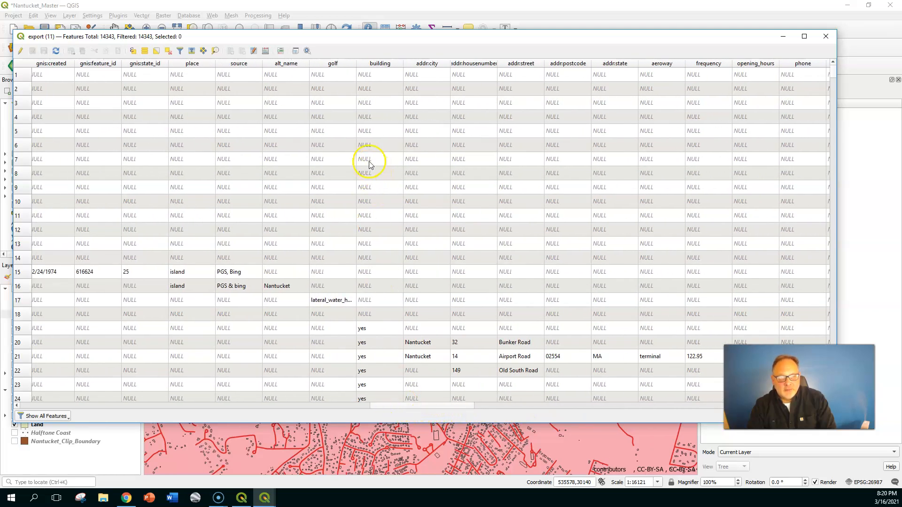
left_click(380, 64)
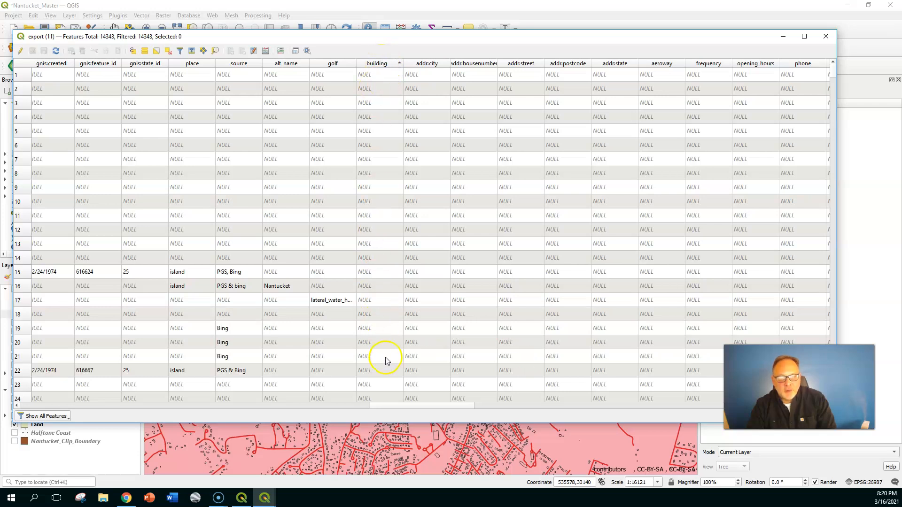
left_click(383, 68)
scroll(371, 333, "down", 20)
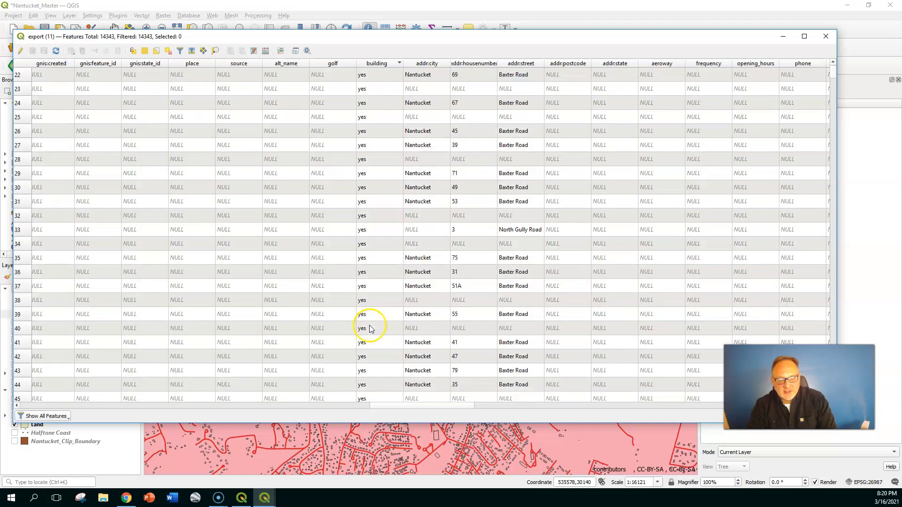
scroll(365, 339, "down", 20)
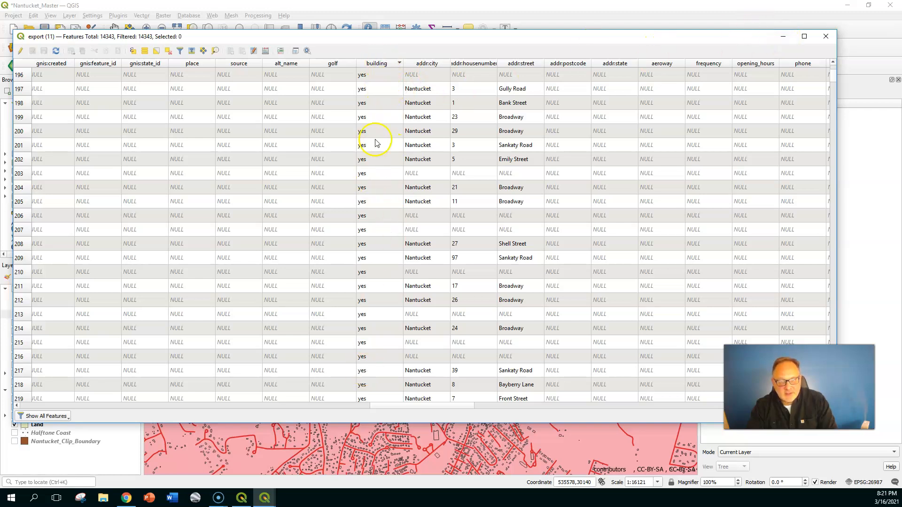
left_click(783, 36)
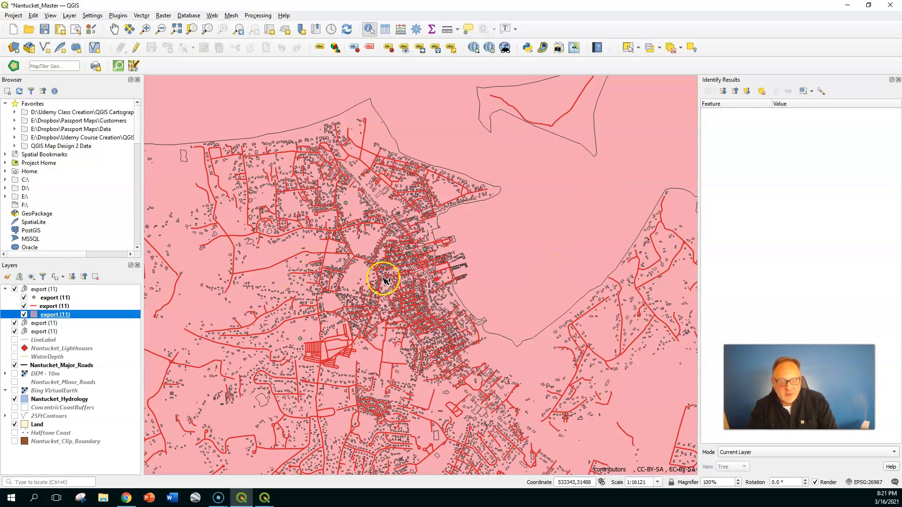
Switch the export (11) polygon layer to rule-based symbology and label its existing rule Buildings.
double_click(63, 315)
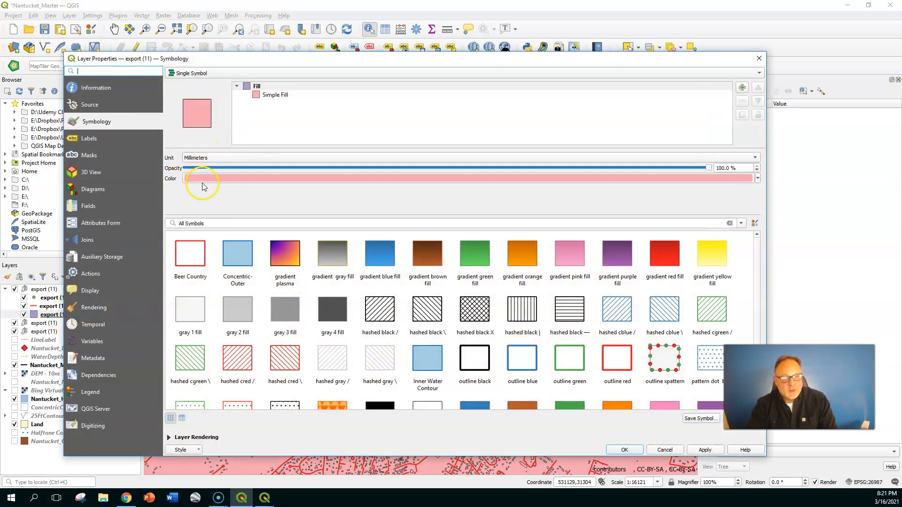
left_click(199, 73)
left_click(208, 102)
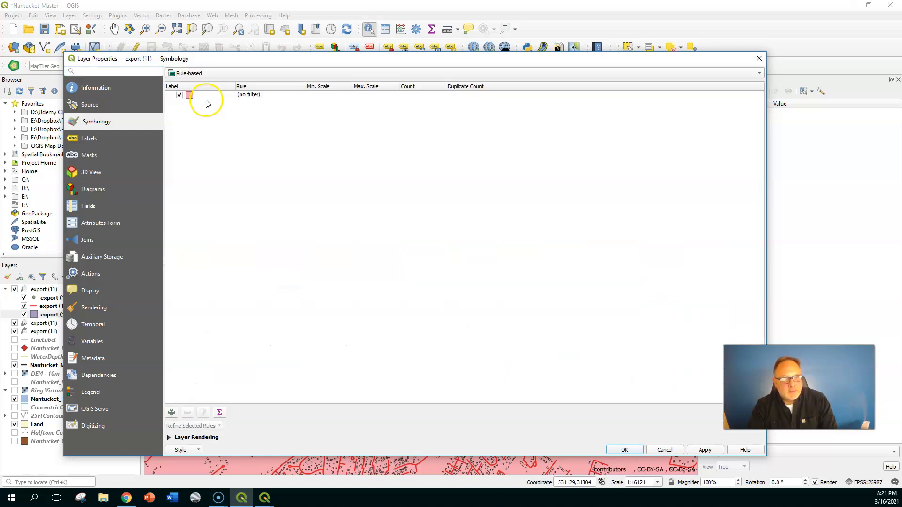
double_click(256, 96)
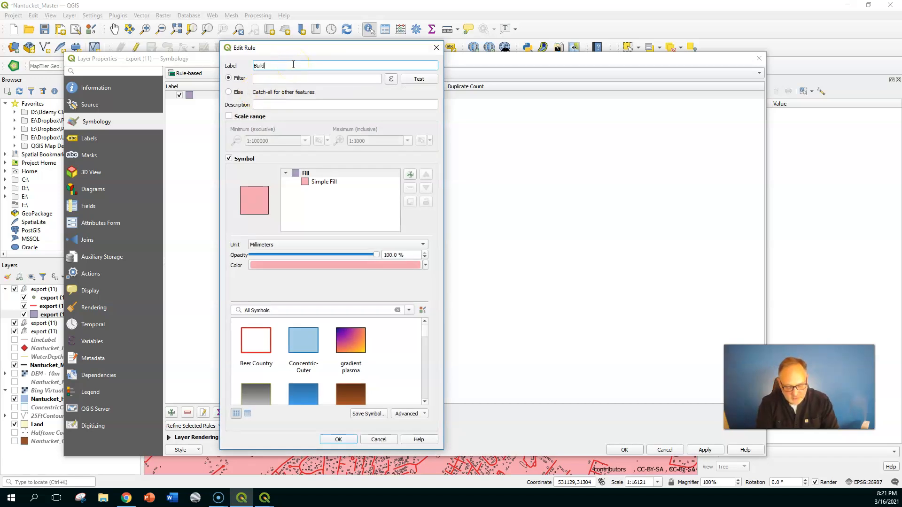
Build the filter expression "building" = 'yes' for the Buildings rule, using the field's unique values.
left_click(394, 82)
left_click(474, 145)
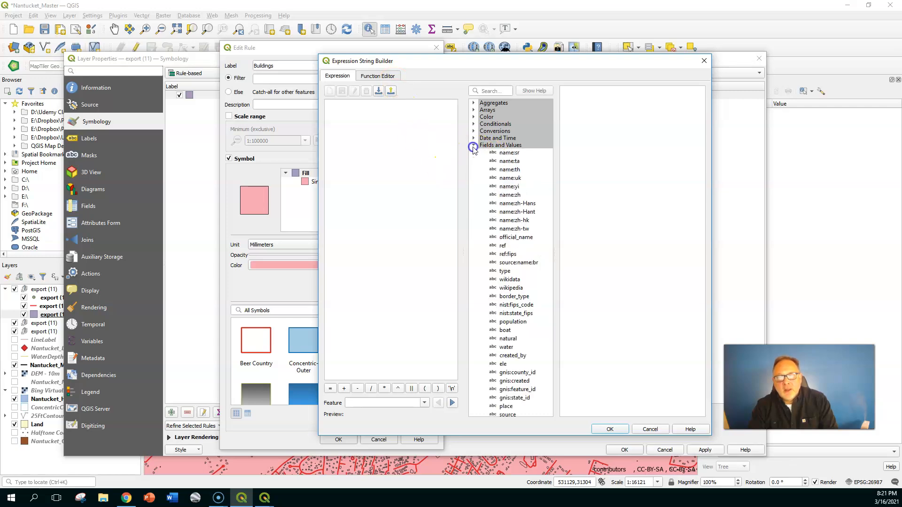
scroll(523, 193, "down", 3)
scroll(557, 220, "down", 11)
scroll(553, 287, "down", 1)
double_click(515, 231)
left_click(323, 381)
double_click(329, 389)
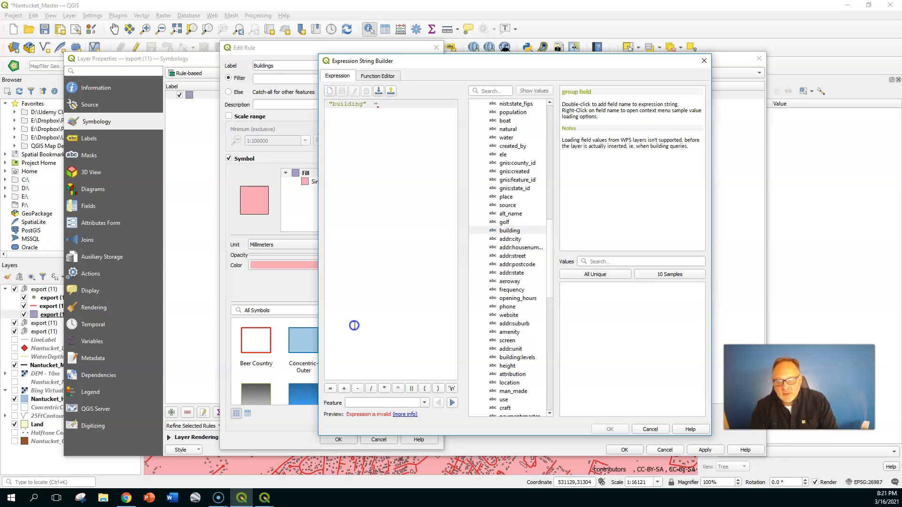
left_click(588, 277)
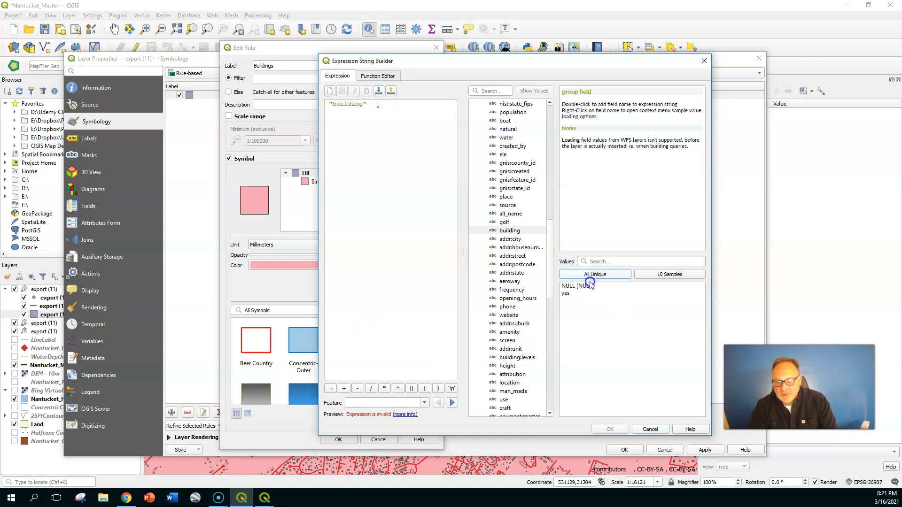
double_click(571, 294)
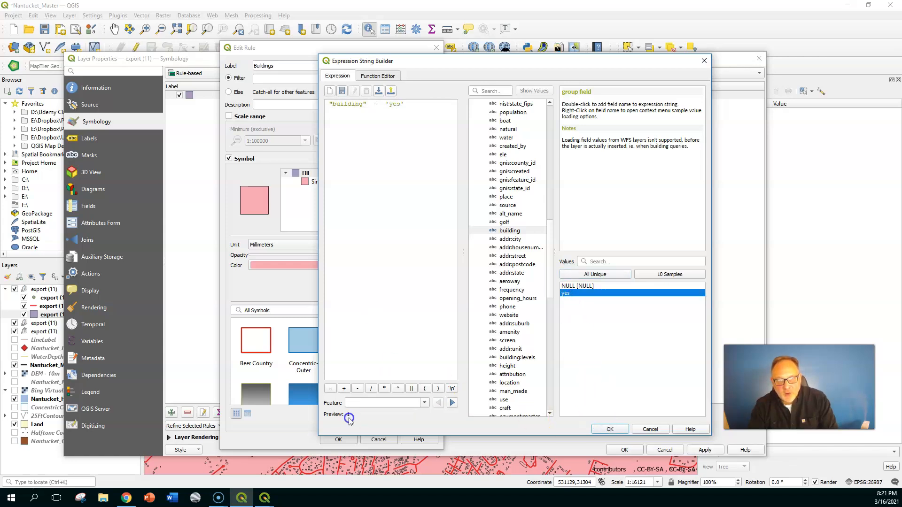
Accept the Buildings rule's filter, give the rule the gray 4 fill symbol, and apply the symbology to the polygon layer.
left_click(609, 430)
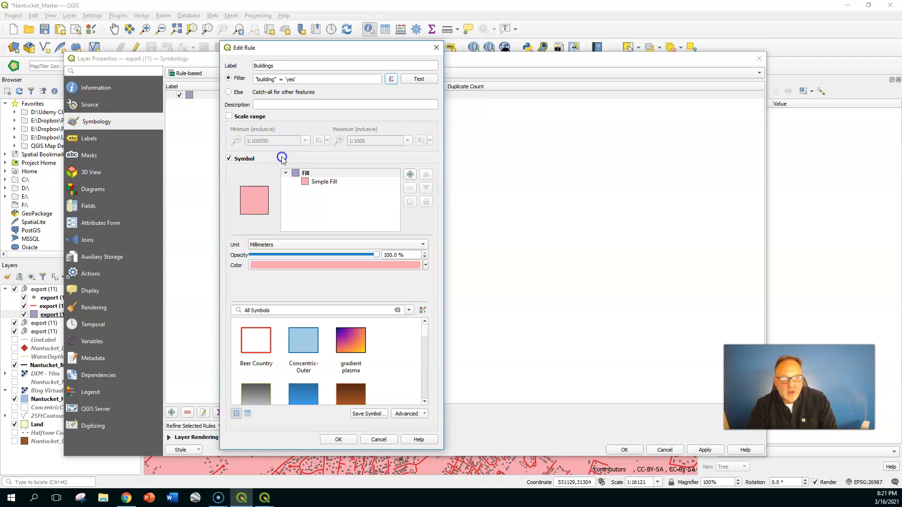
left_click_drag(426, 333, 427, 352)
left_click(263, 331)
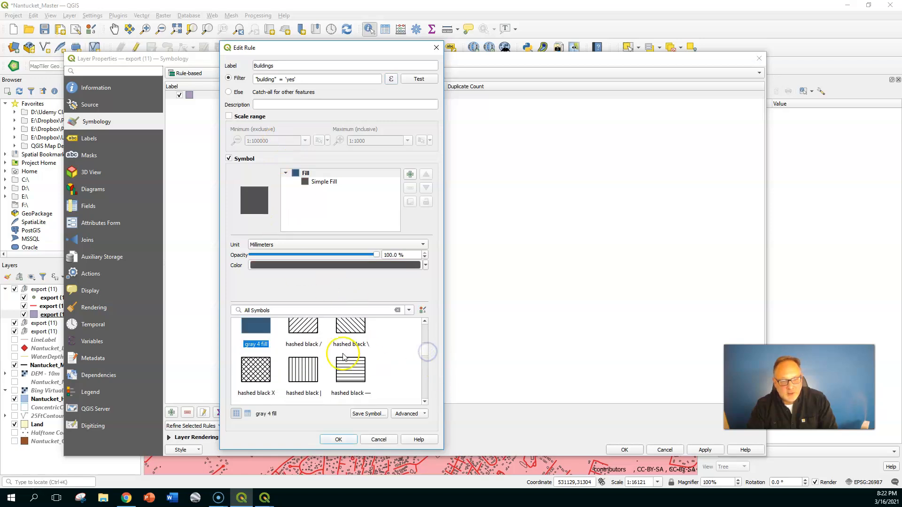
left_click(338, 439)
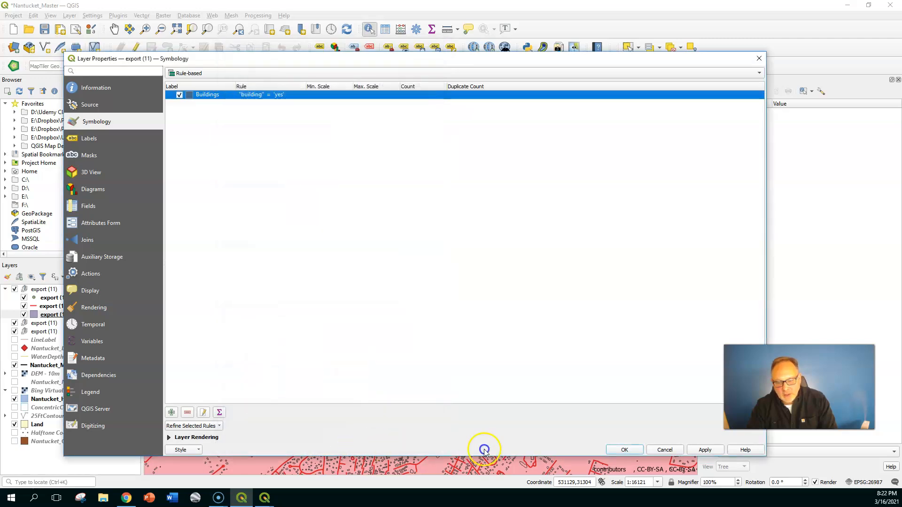
left_click(705, 450)
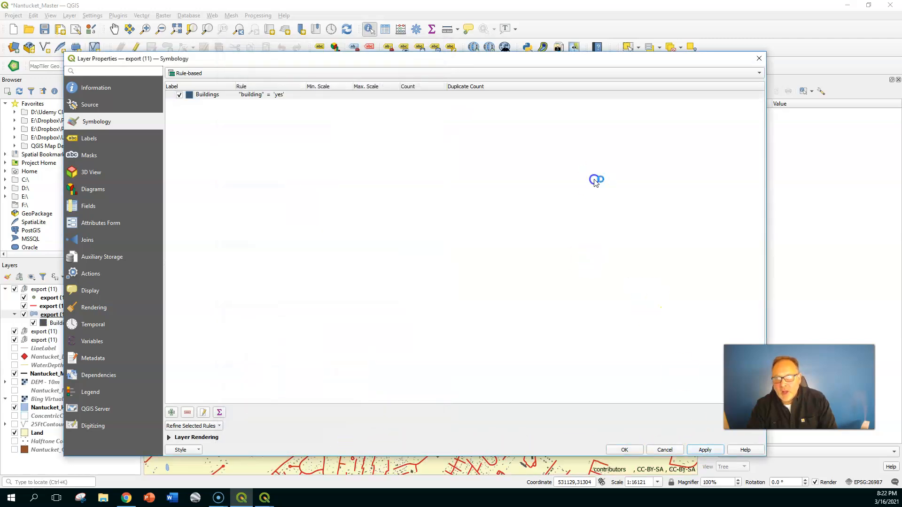
left_click(624, 450)
Hide the Nantucket_Hydrology layer on the map of the town harbour area.
scroll(357, 277, "up", 2)
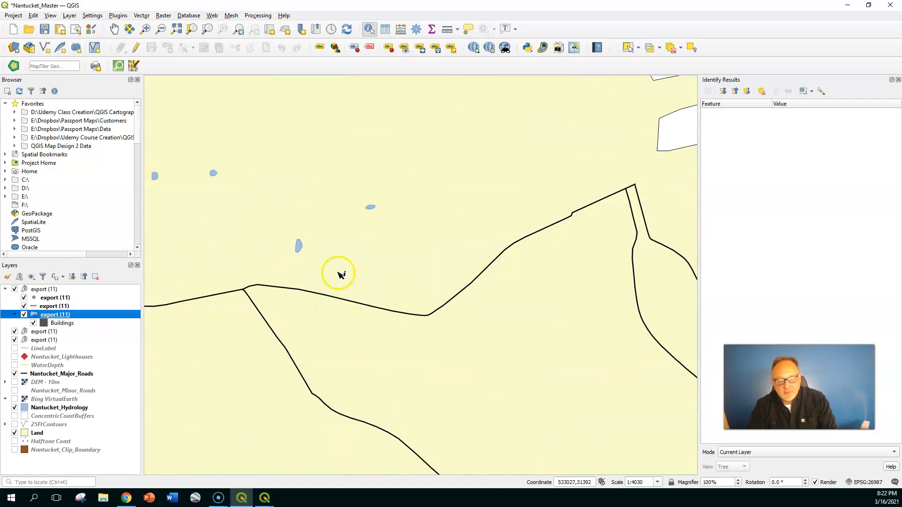
left_click_drag(607, 217, 359, 258)
scroll(427, 255, "down", 1)
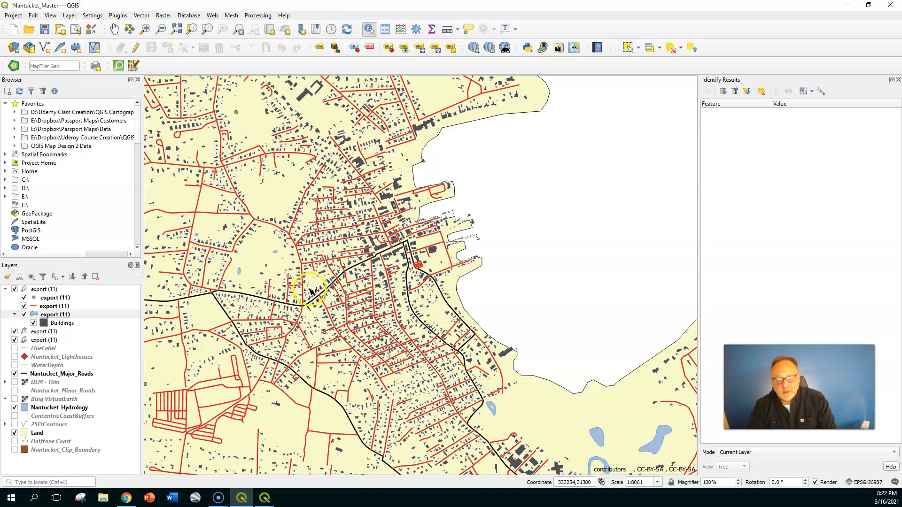
left_click(15, 407)
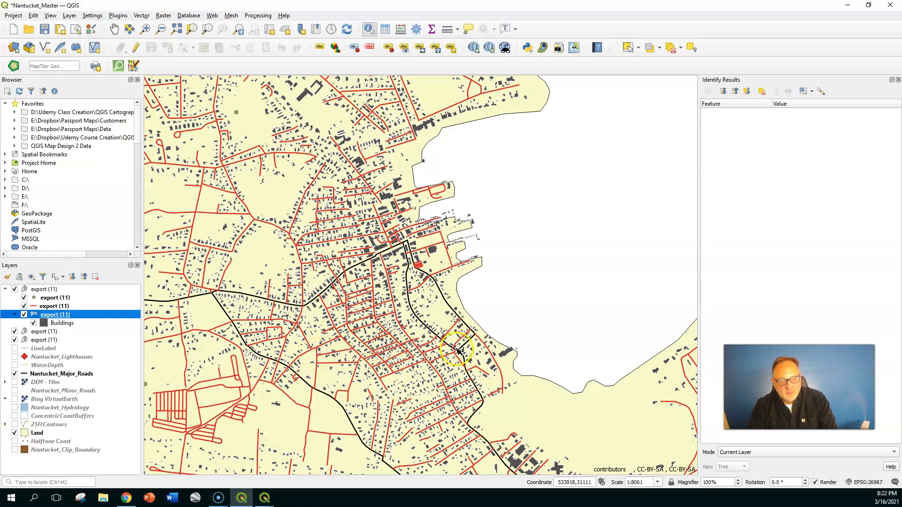
Examine the building footprints and roads around the town and across the wider island.
left_click_drag(457, 350, 570, 372)
scroll(437, 314, "down", 1)
scroll(438, 313, "up", 1)
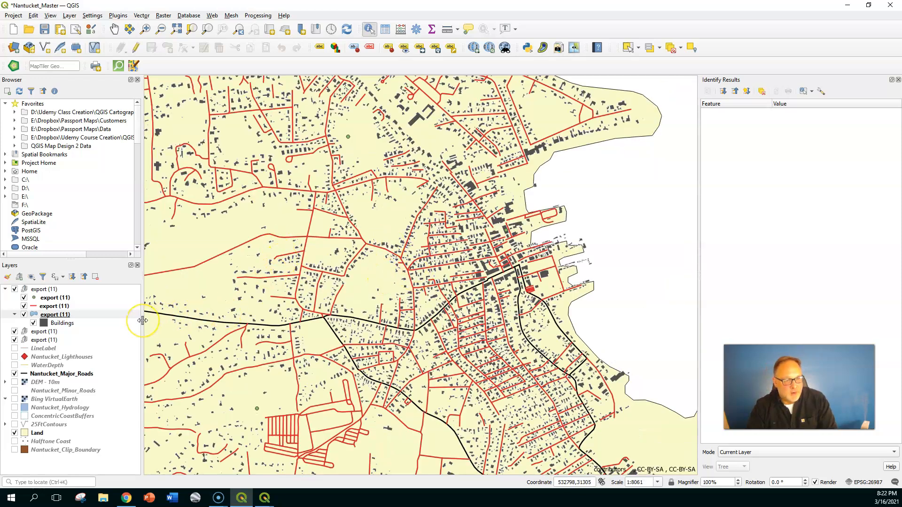
scroll(348, 355, "down", 1)
left_click_drag(318, 364, 445, 237)
scroll(399, 312, "down", 1)
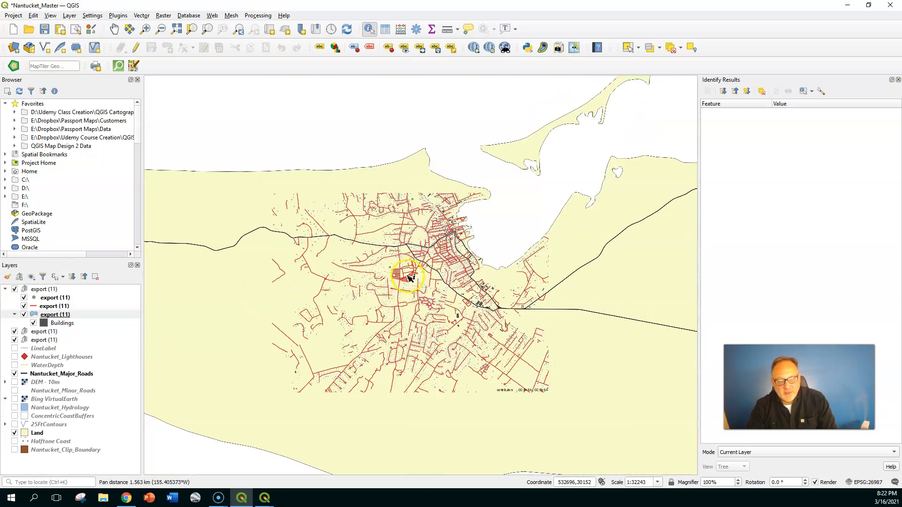
left_click_drag(489, 383, 306, 328)
left_click_drag(509, 277, 430, 301)
left_click_drag(381, 321, 466, 291)
left_click_drag(372, 277, 588, 318)
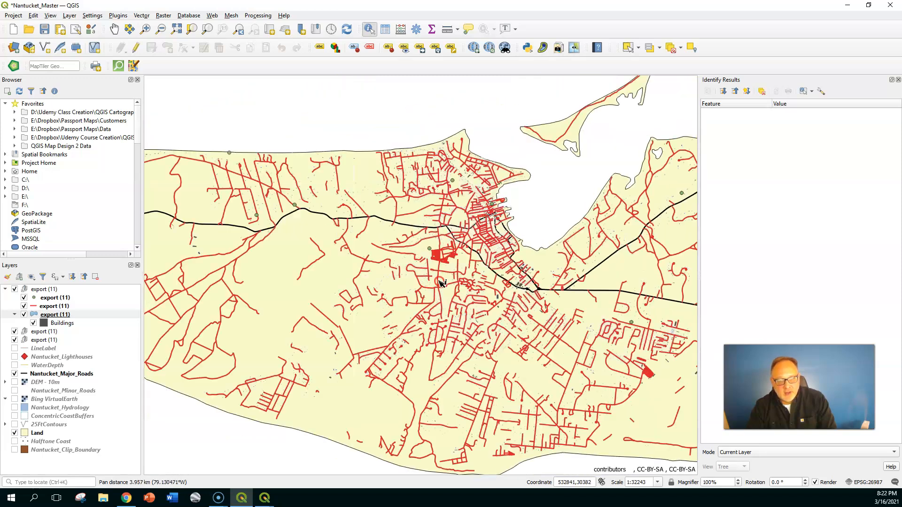
left_click_drag(454, 280, 446, 304)
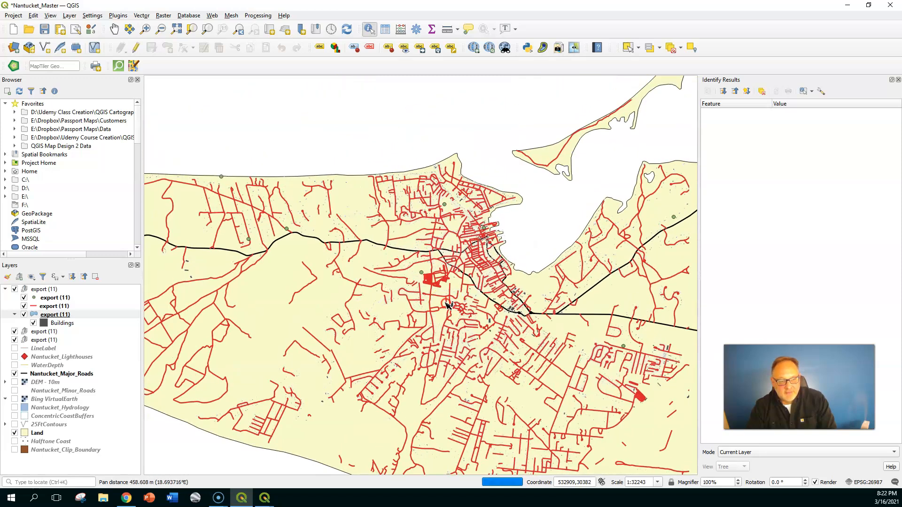
Add a second symbology rule labelled Water to the export (11) polygon layer.
left_click(56, 315)
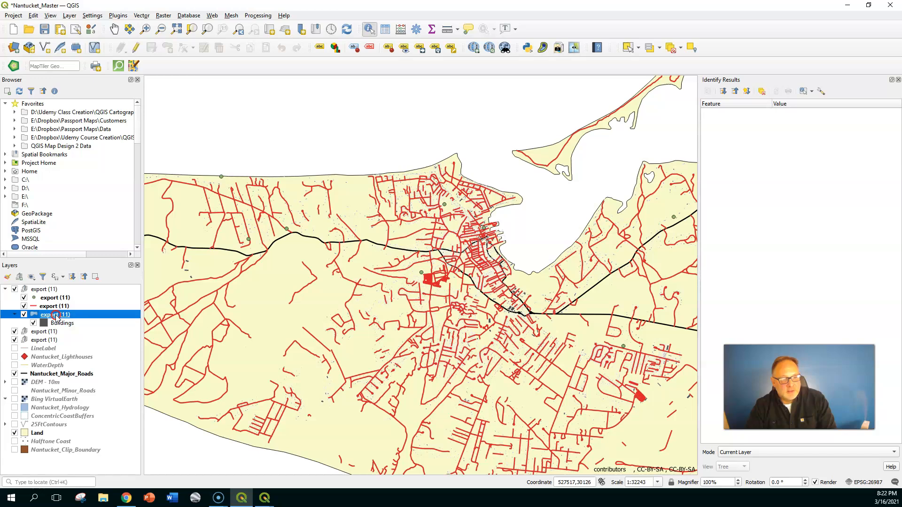
double_click(56, 315)
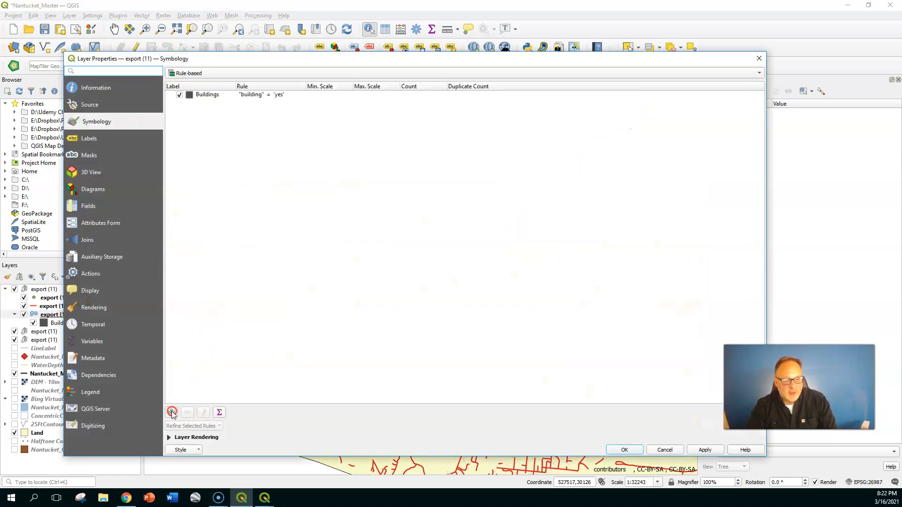
left_click(172, 412)
left_click(293, 67)
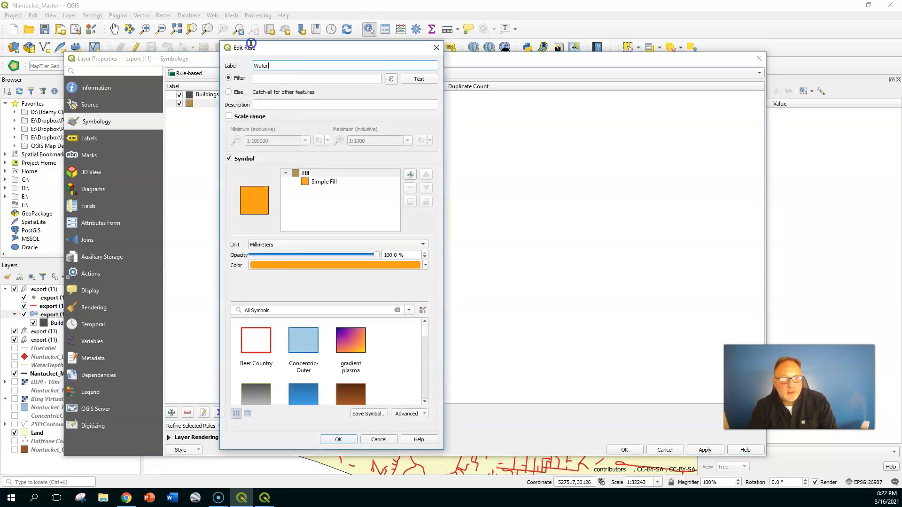
Build the filter expression "natural" = 'water' for the Water rule, using the field's unique values.
left_click(390, 79)
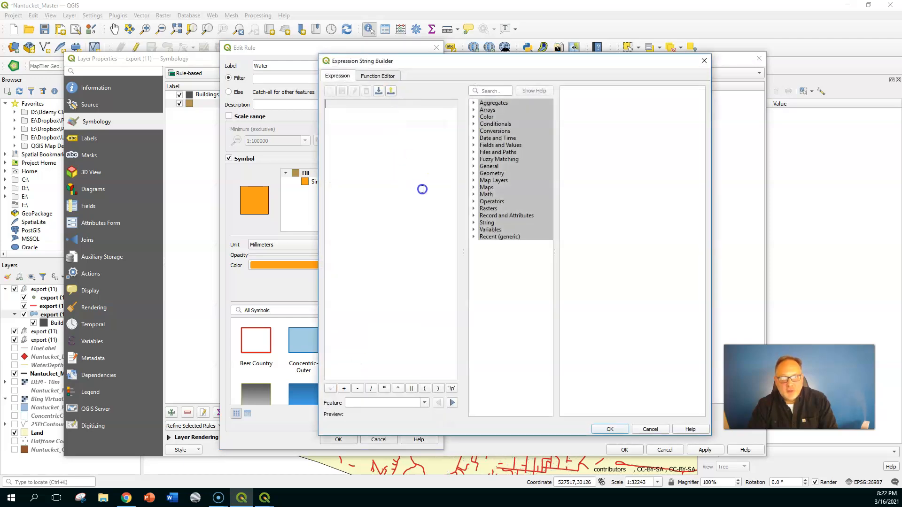
left_click(479, 145)
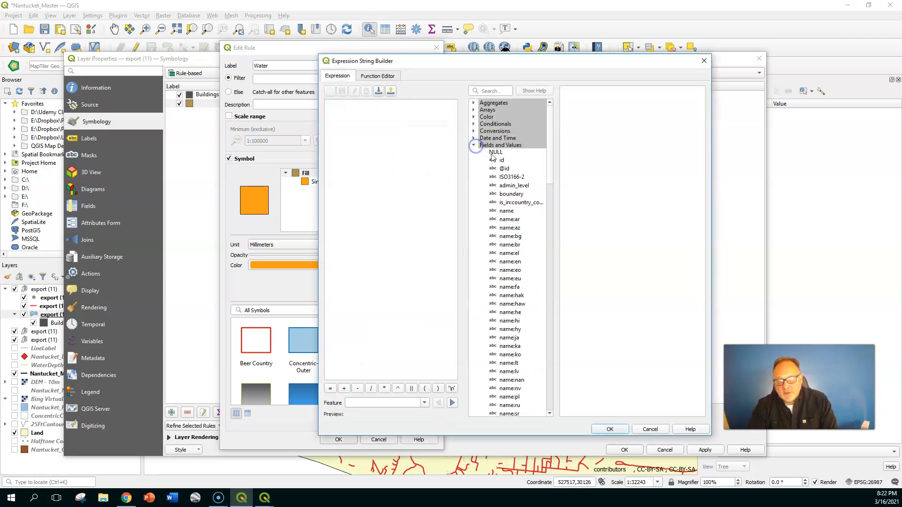
left_click_drag(549, 171, 543, 262)
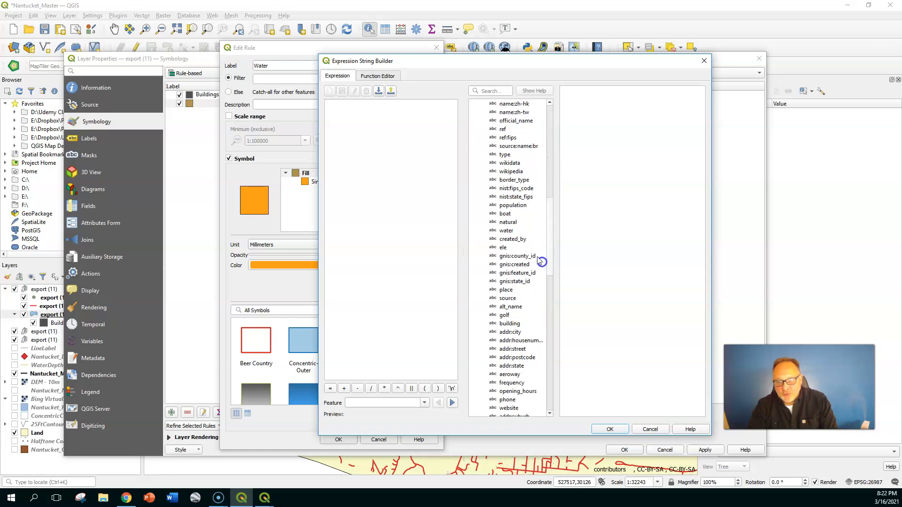
double_click(502, 222)
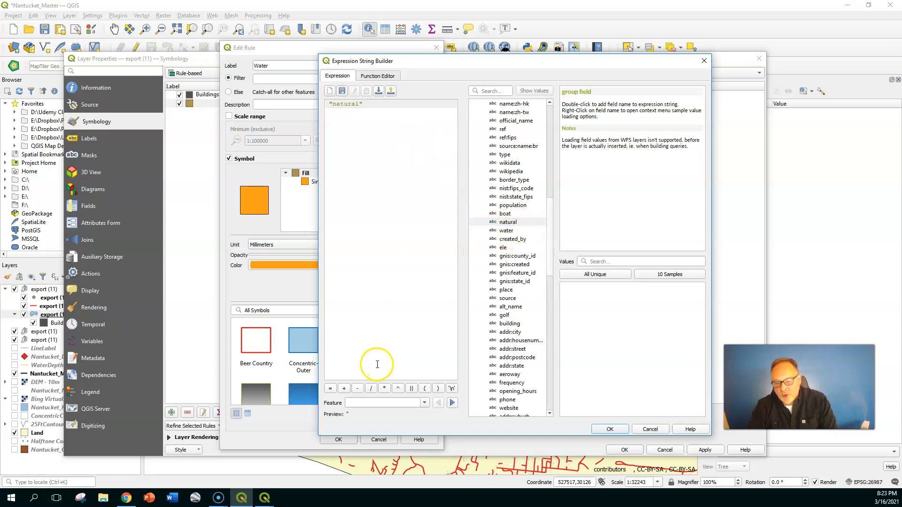
left_click(330, 388)
left_click(589, 274)
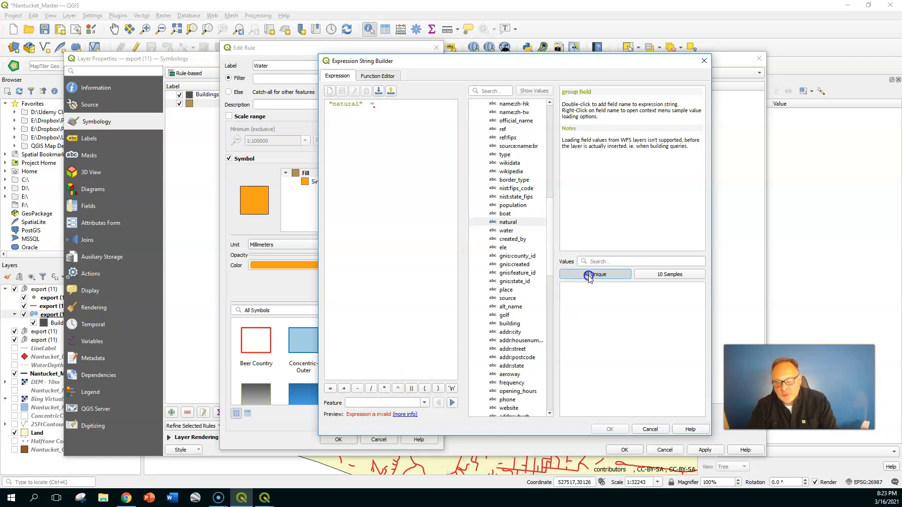
double_click(569, 307)
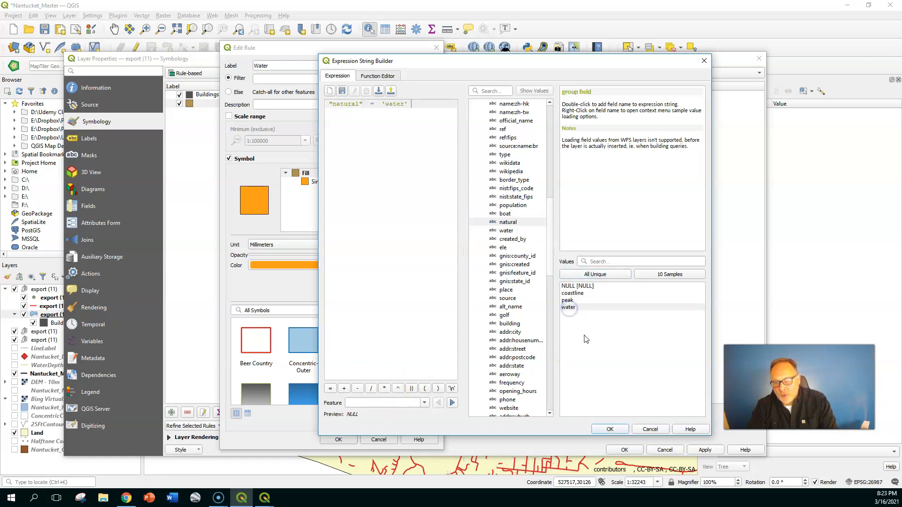
left_click(610, 429)
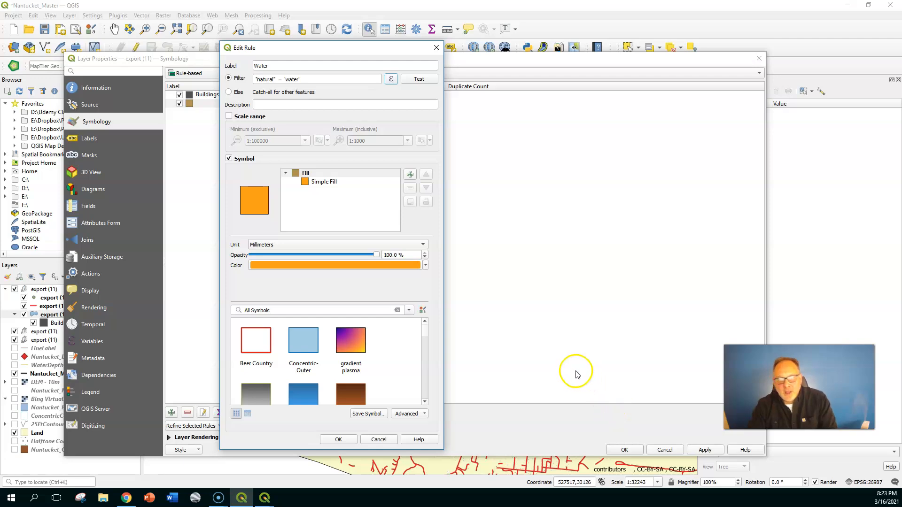
Give the Water rule the Concentric-Outer symbol and apply the symbology to the polygon layer.
left_click(313, 347)
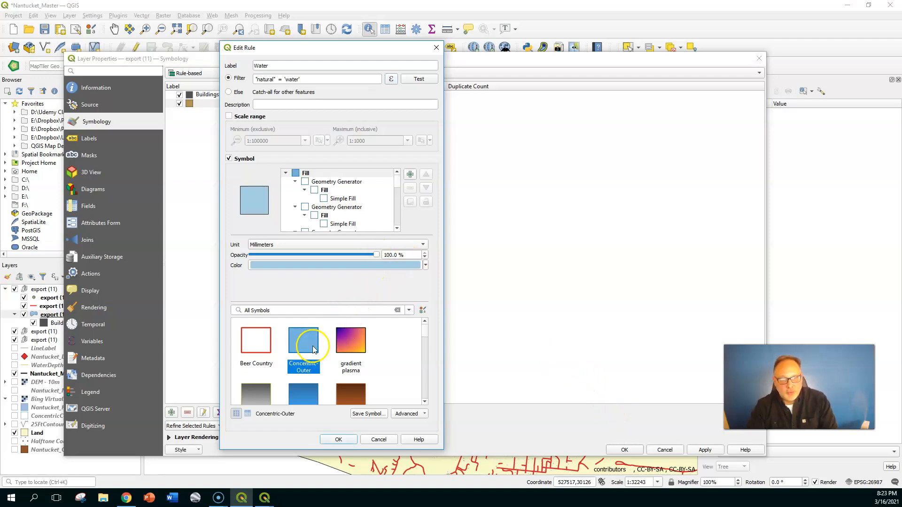
left_click(344, 442)
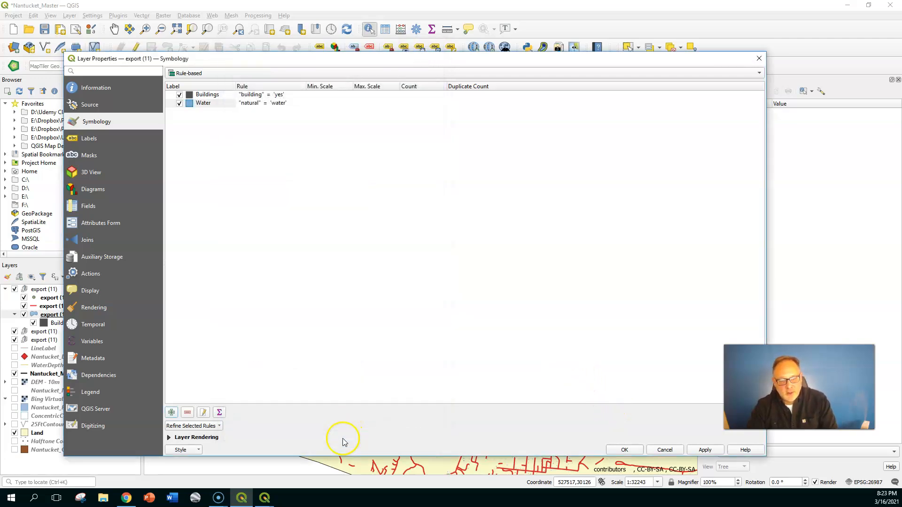
left_click(625, 449)
Examine the ponds drawn by the Water rule across the eastern and western parts of the island.
scroll(450, 386, "down", 1)
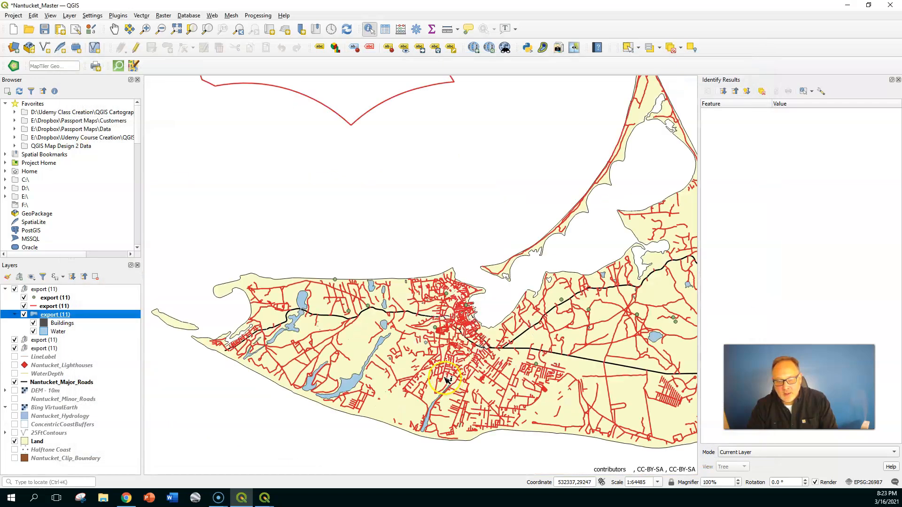
left_click_drag(436, 380, 244, 324)
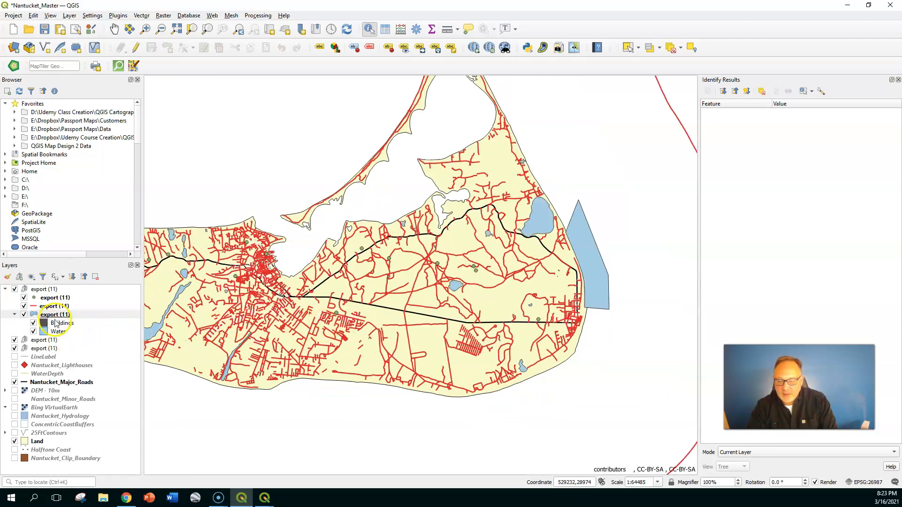
left_click_drag(242, 304, 402, 280)
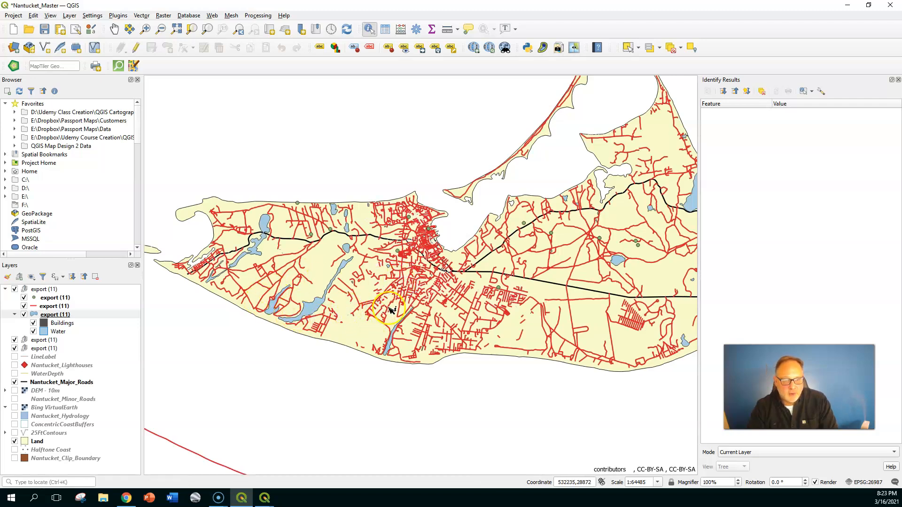
left_click_drag(445, 288, 385, 321)
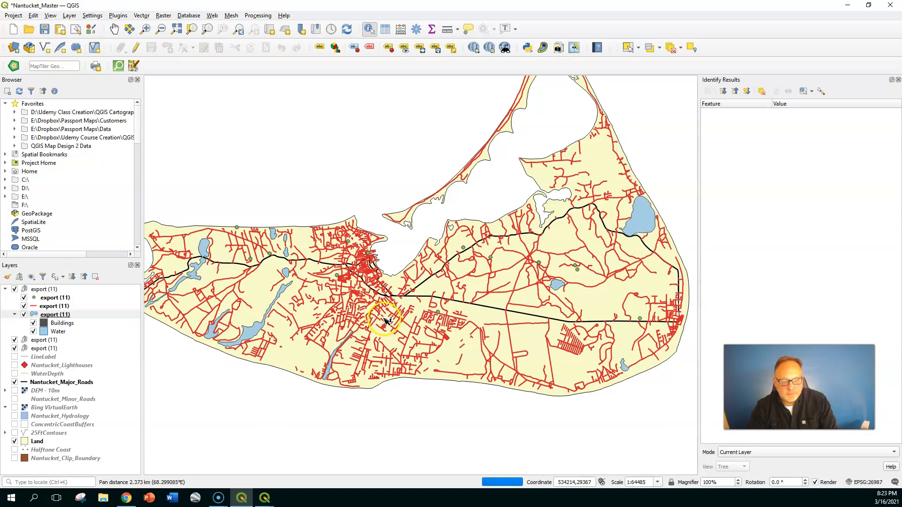
scroll(262, 302, "up", 1)
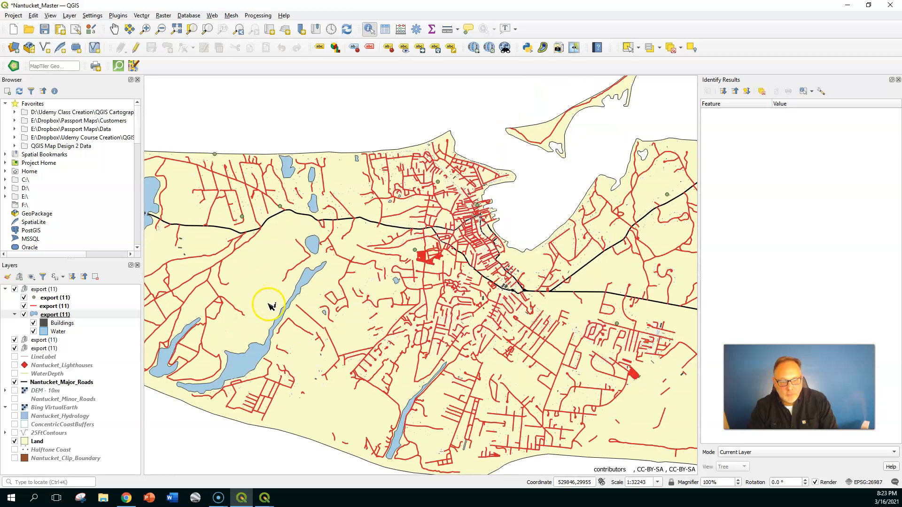
scroll(272, 307, "down", 1)
scroll(337, 316, "up", 1)
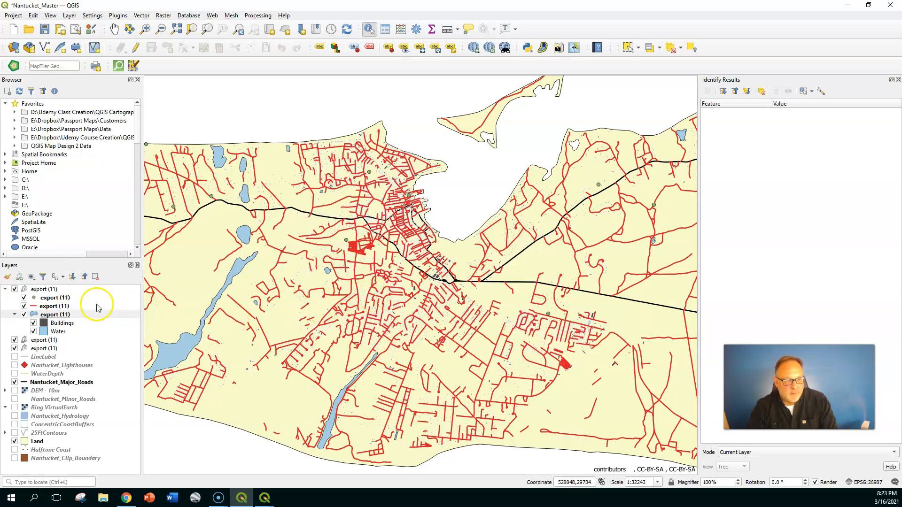
Switch the export (11) point layer from single-symbol to rule-based symbology.
left_click(50, 299)
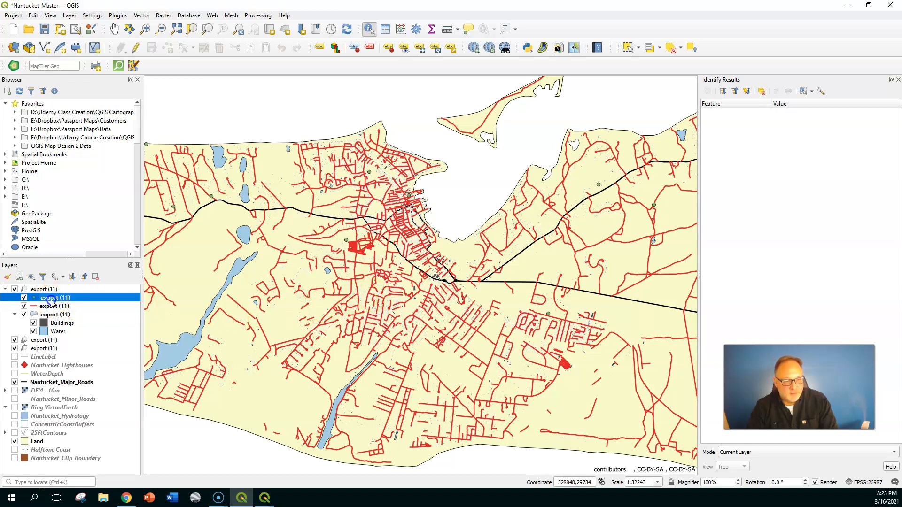
double_click(59, 300)
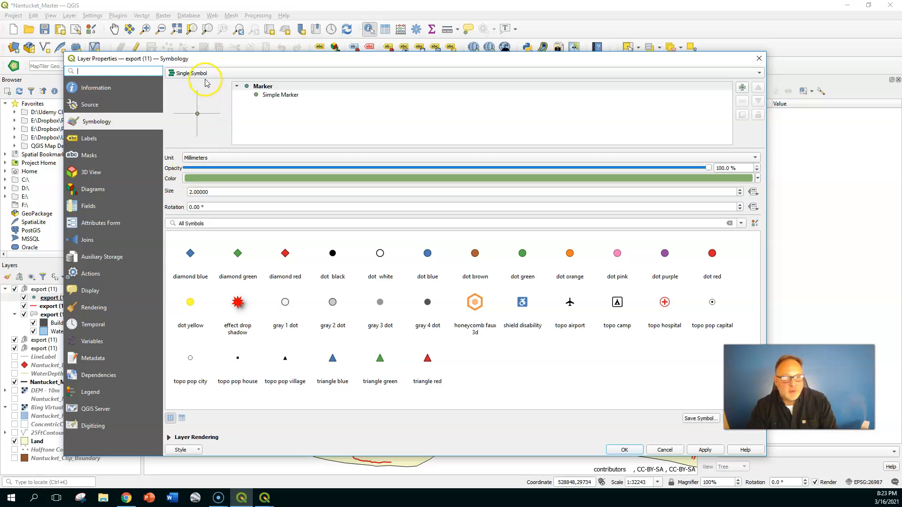
left_click(205, 75)
left_click(224, 98)
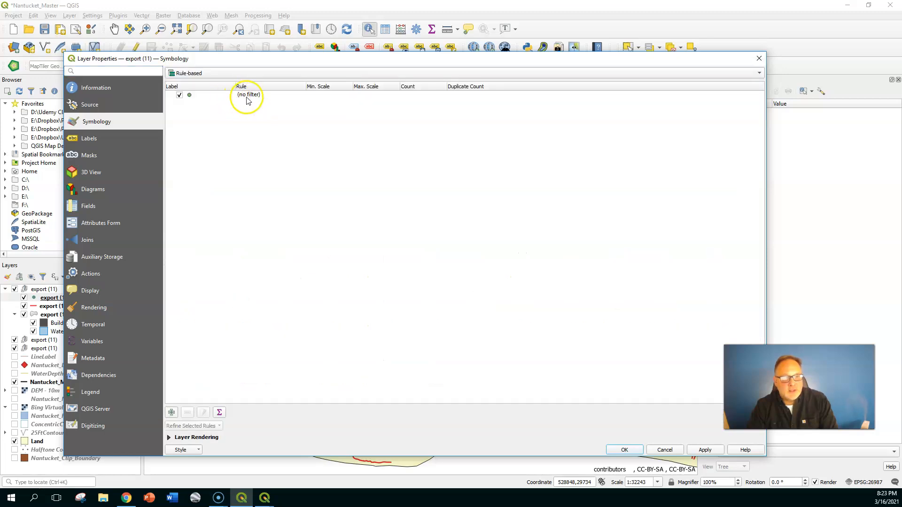
Build the filter expression "natural" = 'peak' for the point layer's rule, using the field's unique values.
left_click(263, 97)
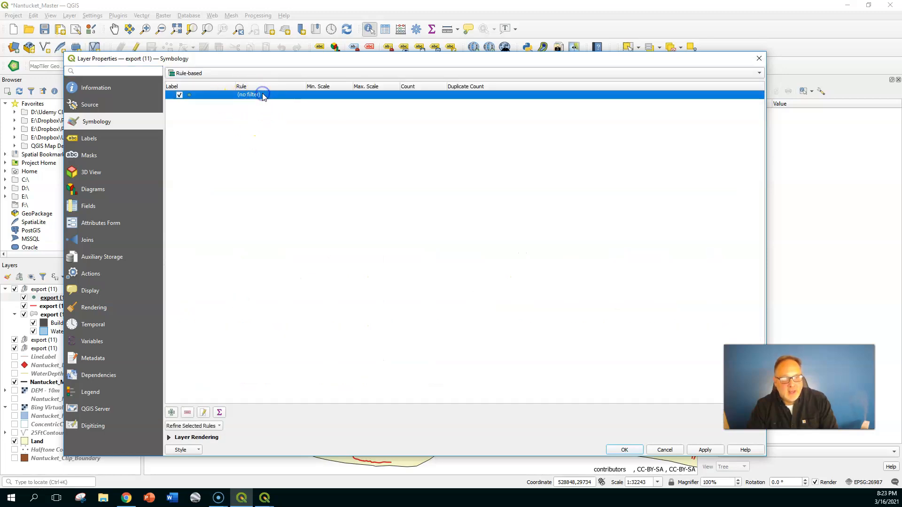
left_click(291, 188)
double_click(258, 95)
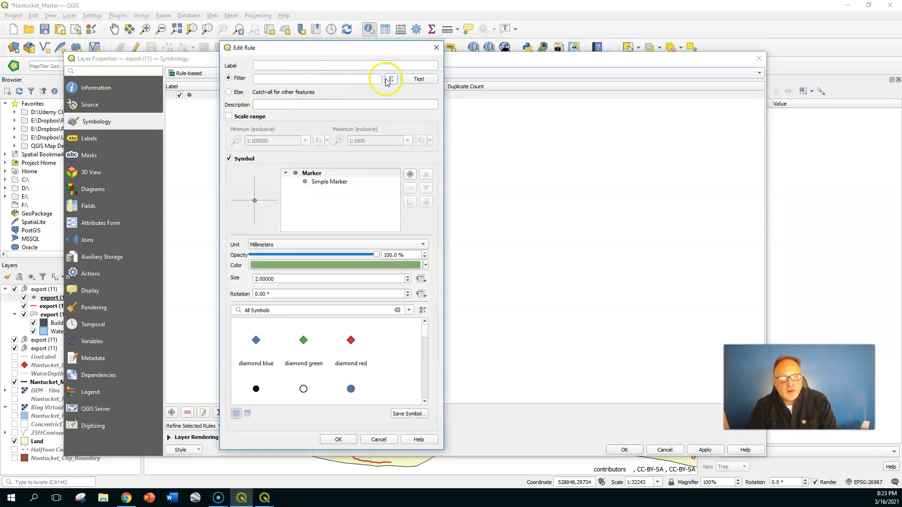
left_click(389, 79)
double_click(480, 145)
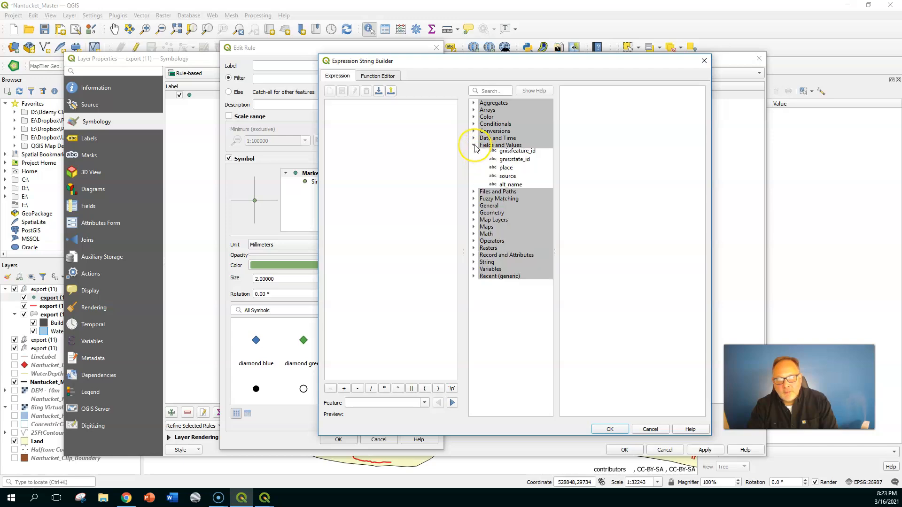
scroll(552, 188, "down", 2)
scroll(552, 188, "down", 10)
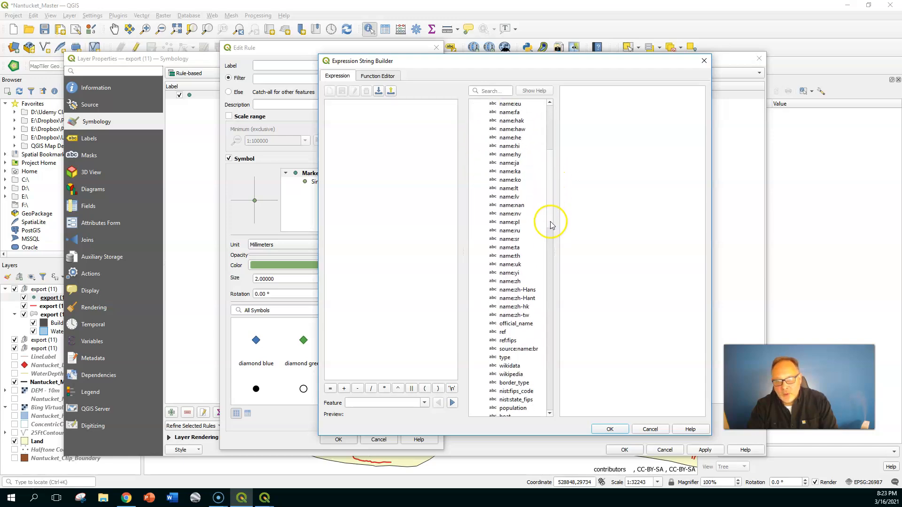
double_click(536, 259)
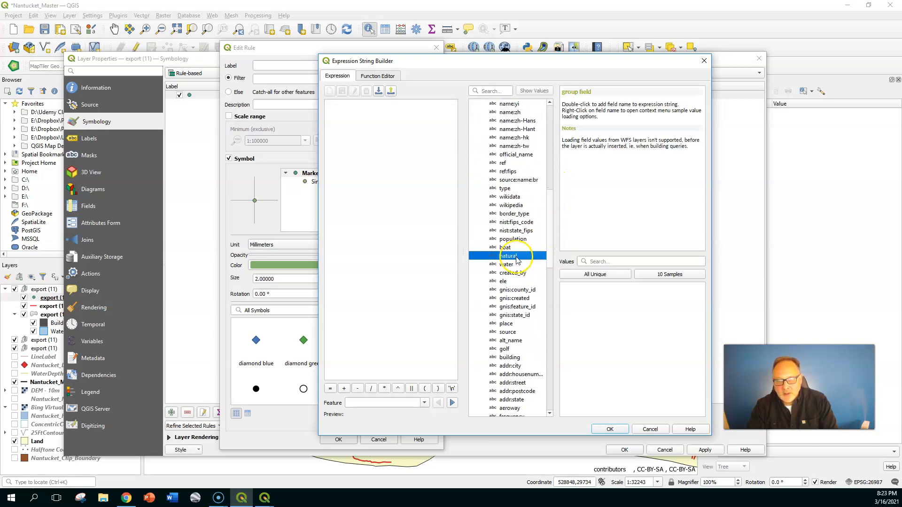
left_click(330, 389)
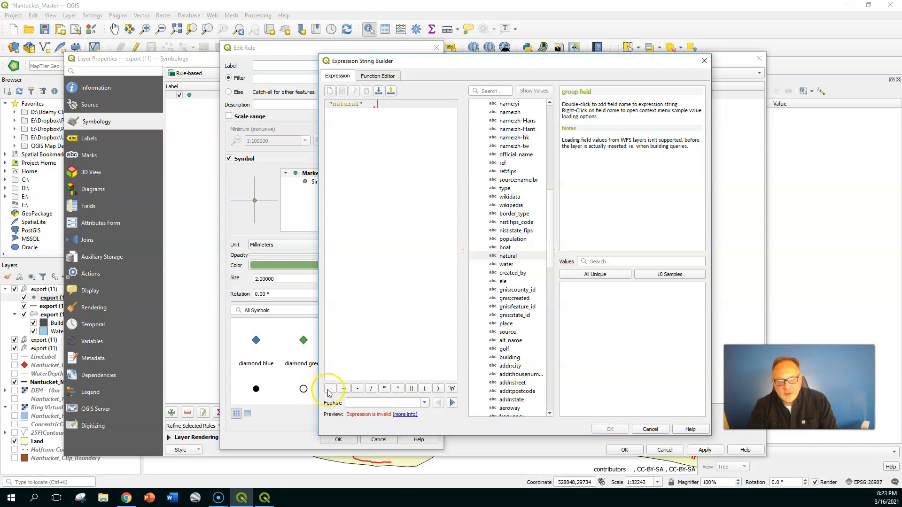
left_click(595, 274)
left_click(572, 300)
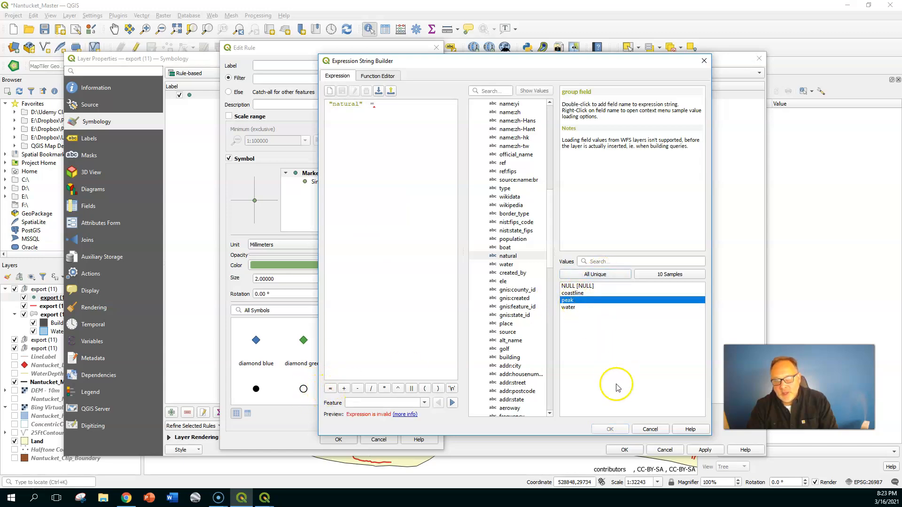
double_click(574, 304)
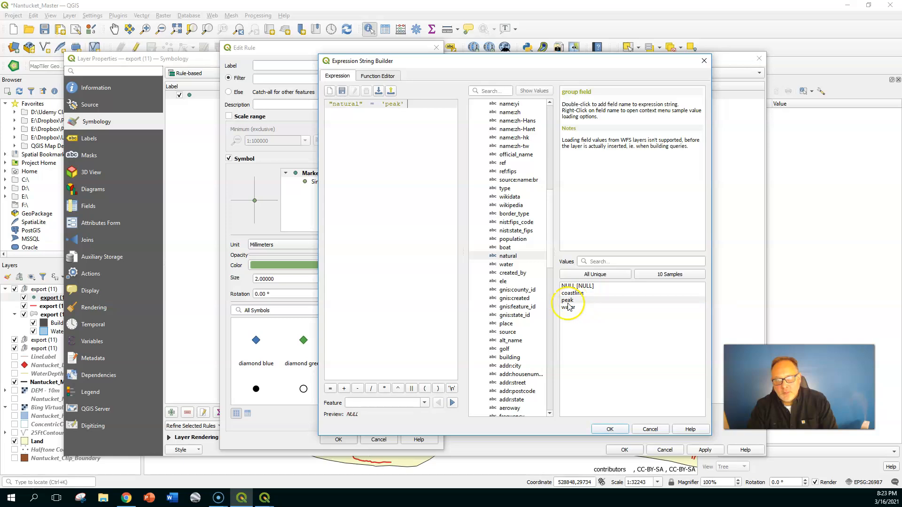
left_click(602, 427)
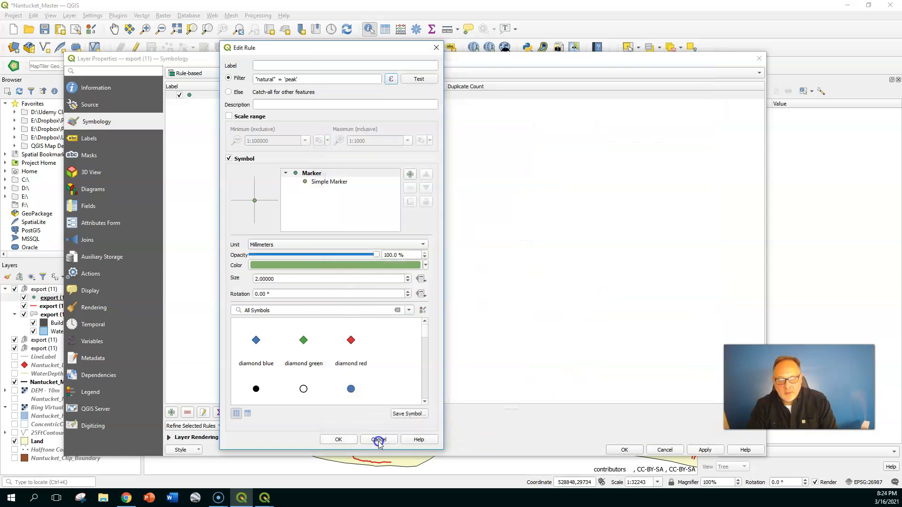
Give the peak rule the topo pop village symbol at size 5 and accept the rule.
left_click_drag(428, 342, 374, 368)
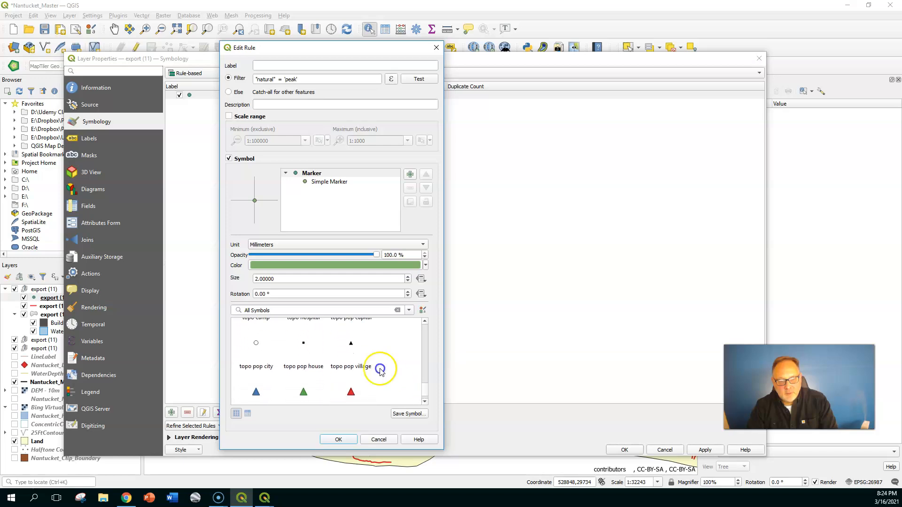
left_click(352, 347)
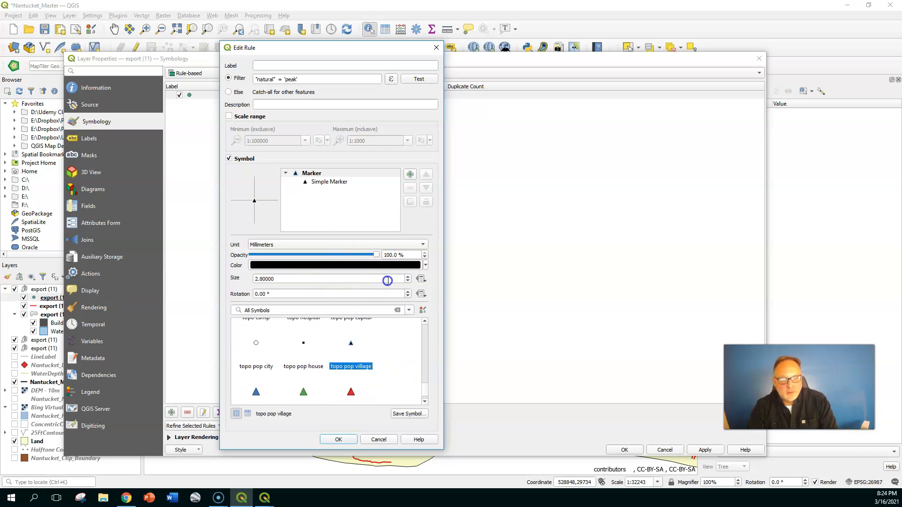
left_click(408, 281)
left_click(407, 281)
left_click(407, 281)
left_click(272, 279)
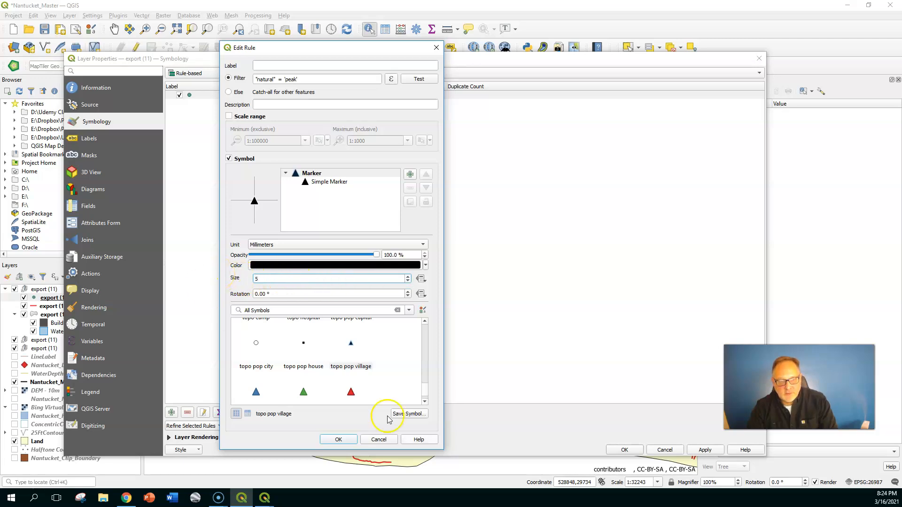
left_click(328, 443)
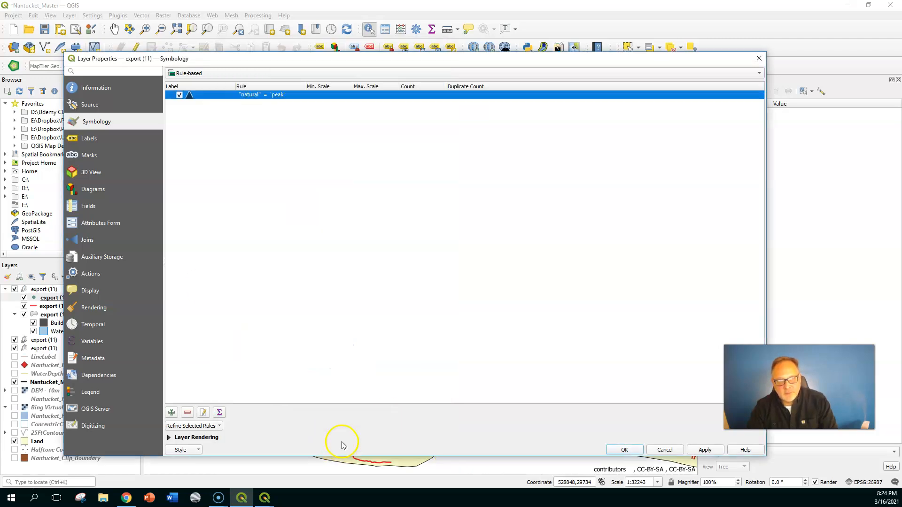
Add a second rule without a filter to the point layer, apply the symbology and close the layer properties.
left_click(172, 413)
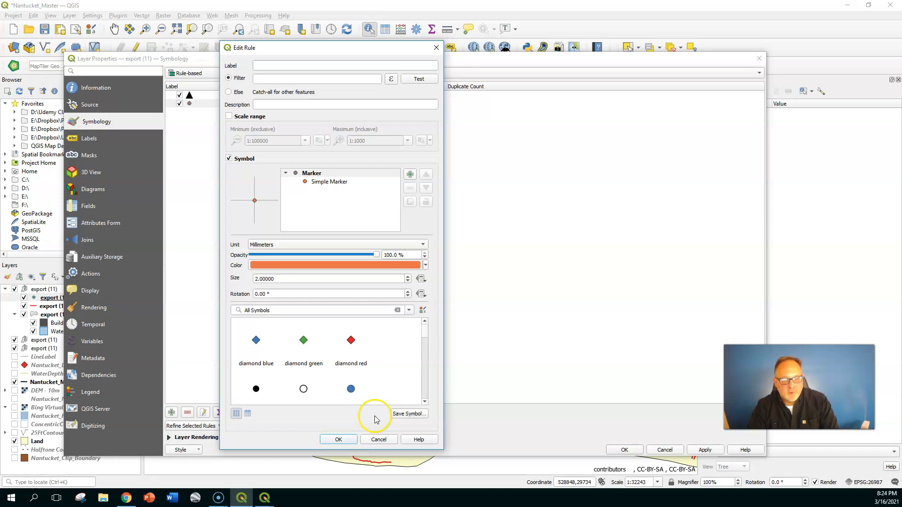
left_click(378, 439)
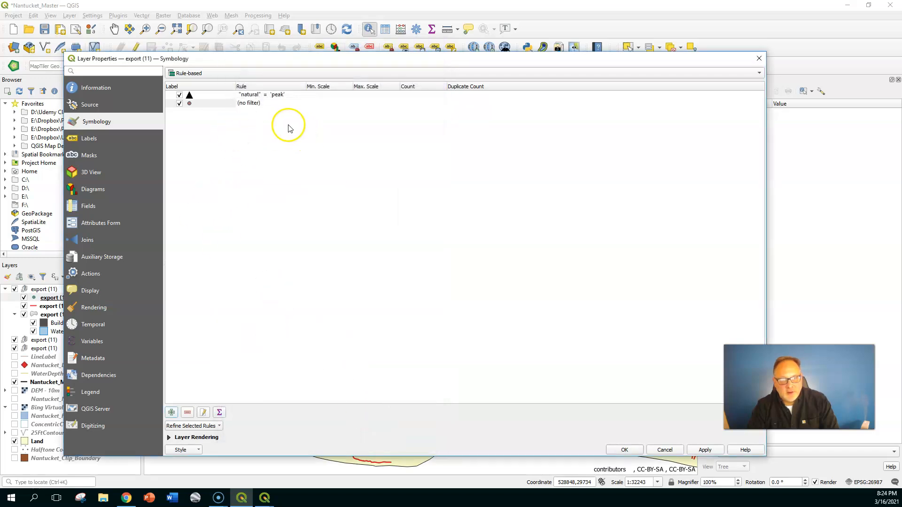
left_click(705, 453)
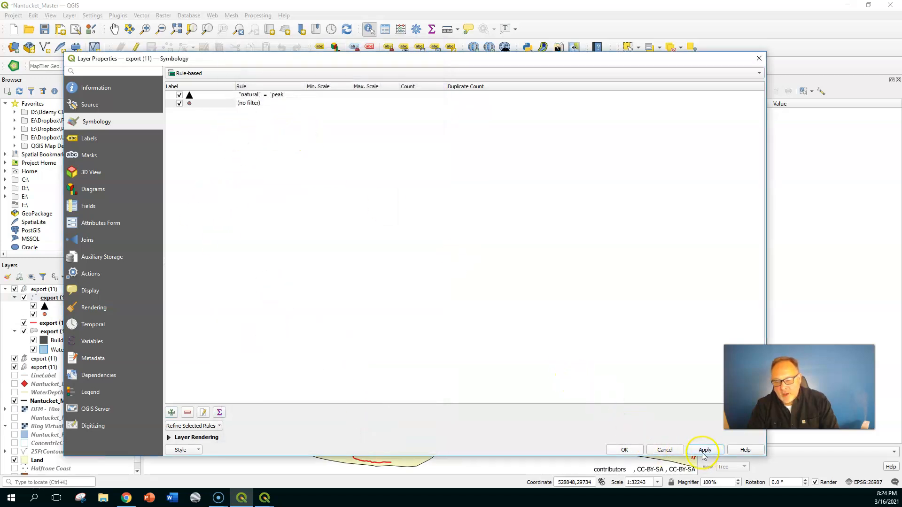
key("Escape")
Examine the peak markers on the map and look through the point layer's attribute table up to its last fields.
scroll(412, 365, "down", 1)
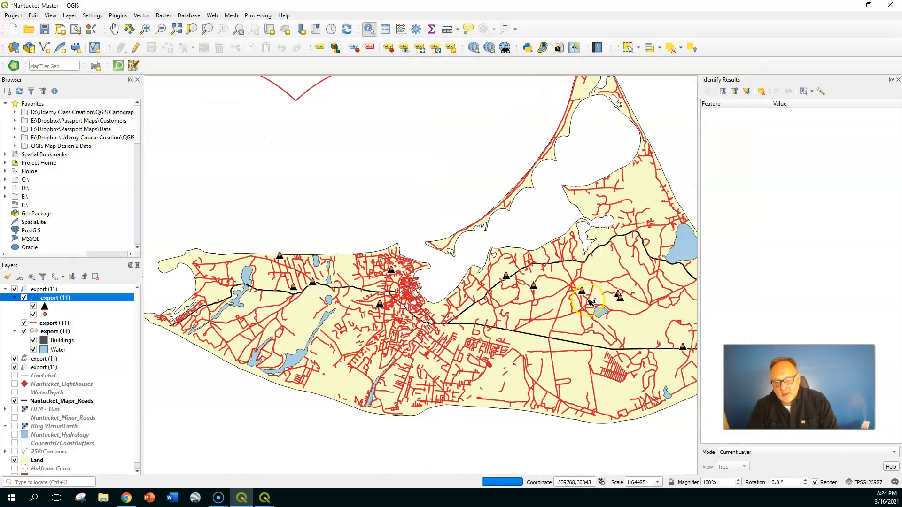
scroll(549, 290, "up", 1)
scroll(480, 260, "up", 2)
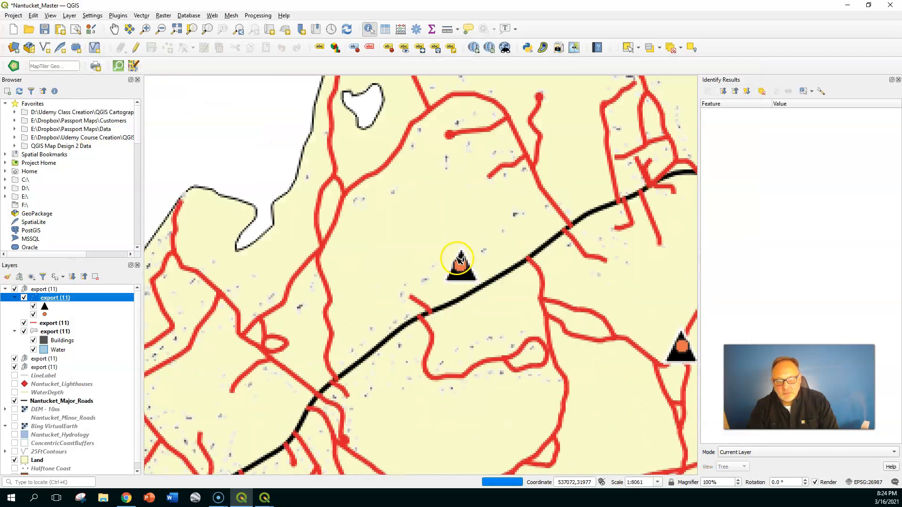
scroll(548, 301, "down", 1)
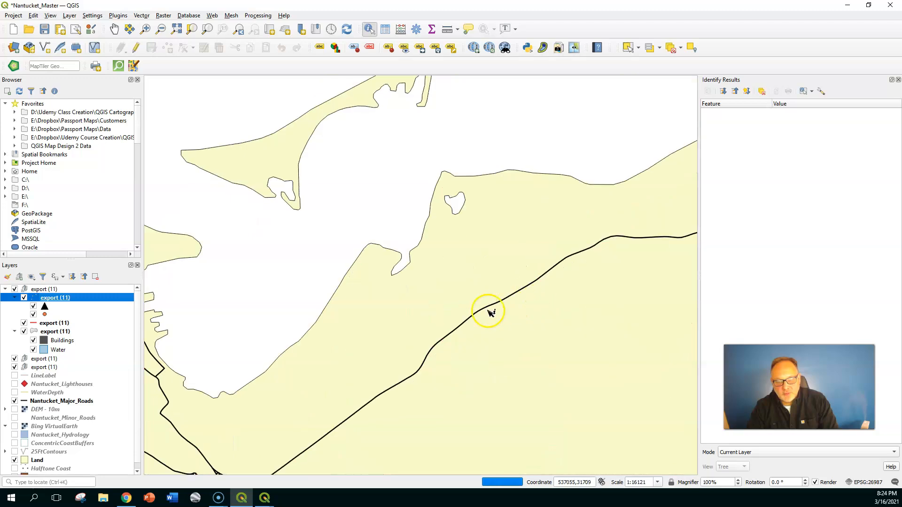
right_click(51, 301)
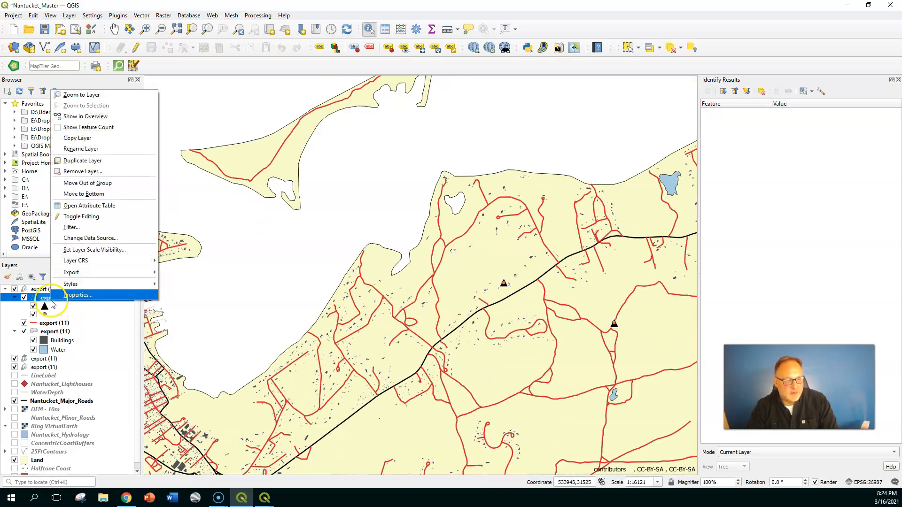
left_click(102, 207)
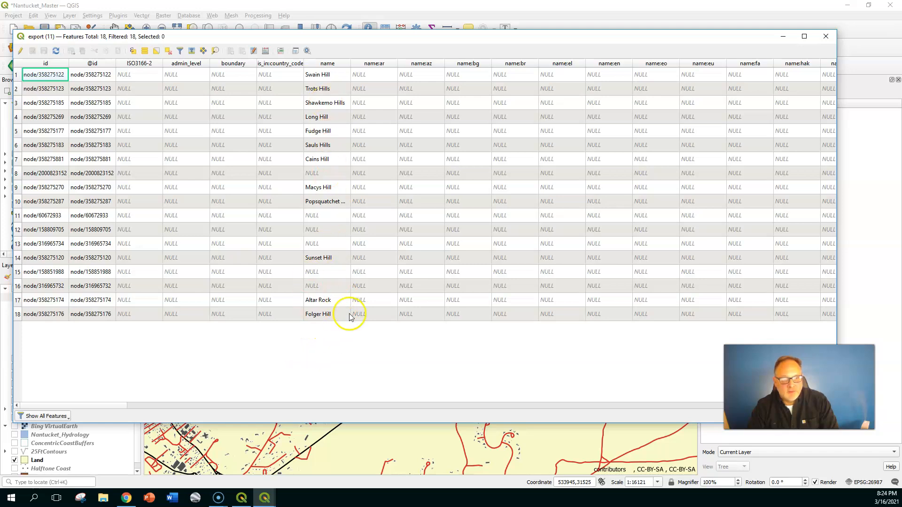
mouse_move(104, 404)
left_mouse_down()
mouse_move(429, 427)
mouse_move(106, 420)
left_mouse_up()
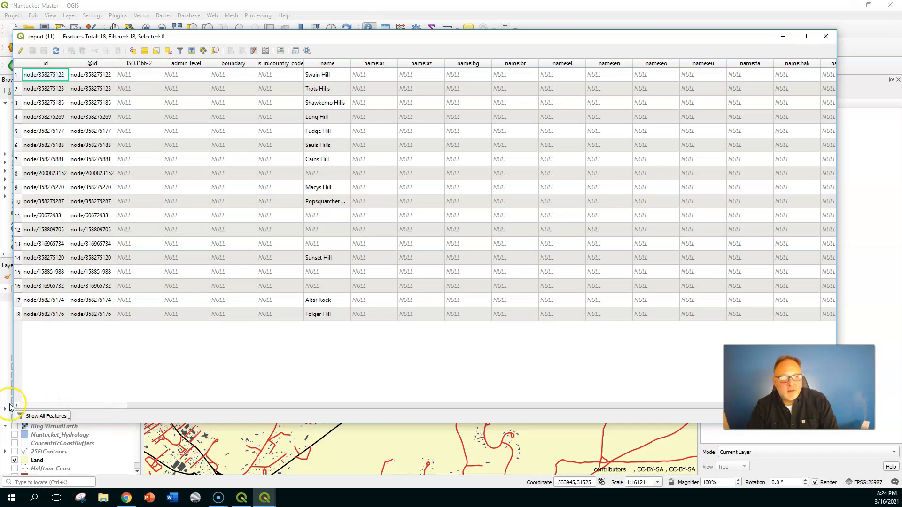
left_click_drag(27, 405, 799, 455)
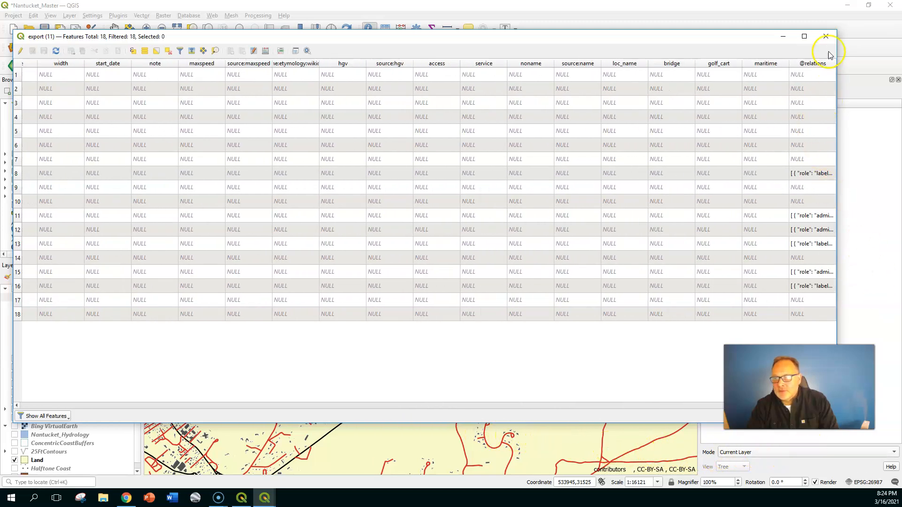
left_click(825, 36)
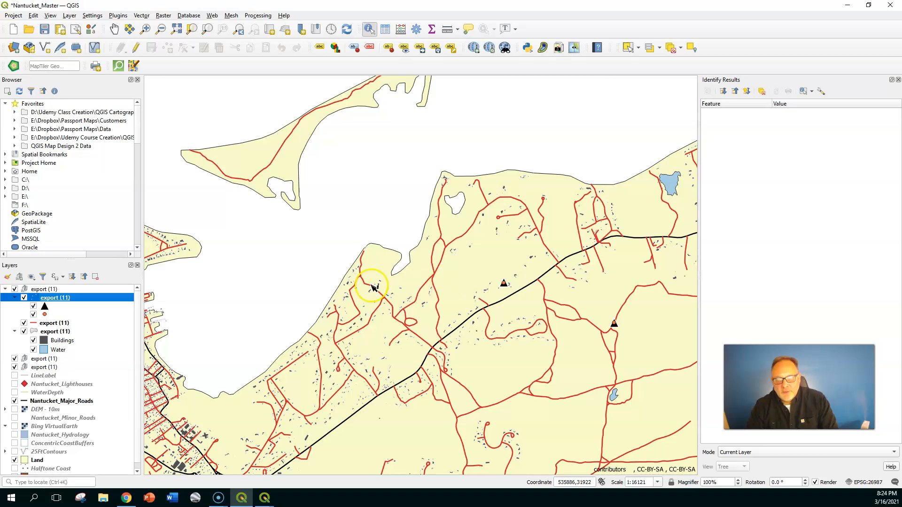
left_click(56, 323)
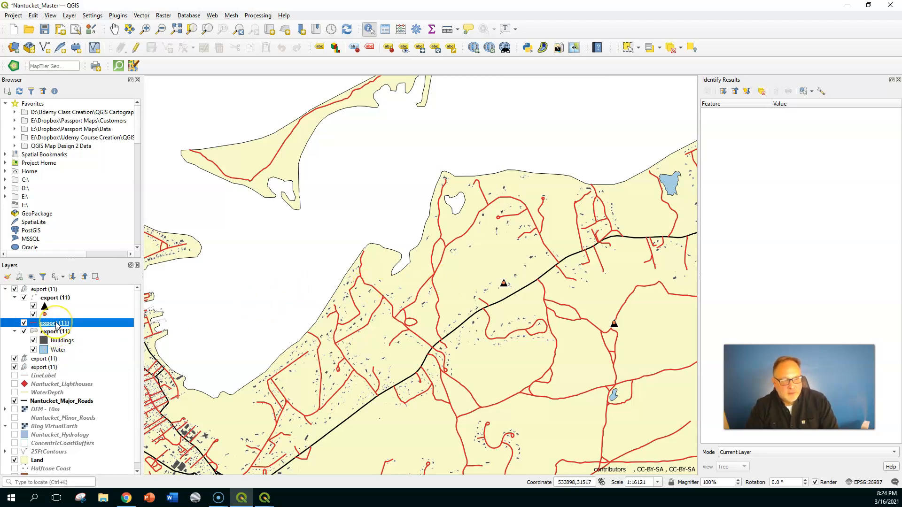
double_click(56, 324)
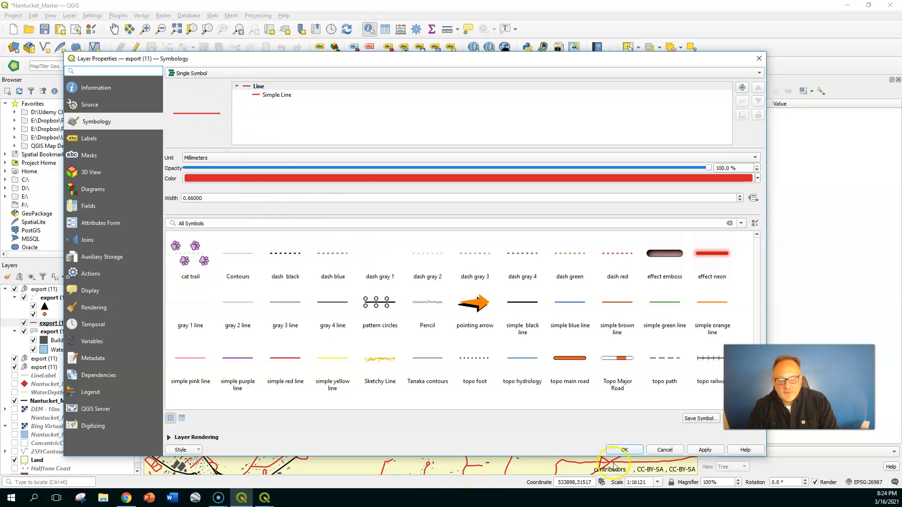
left_click(665, 450)
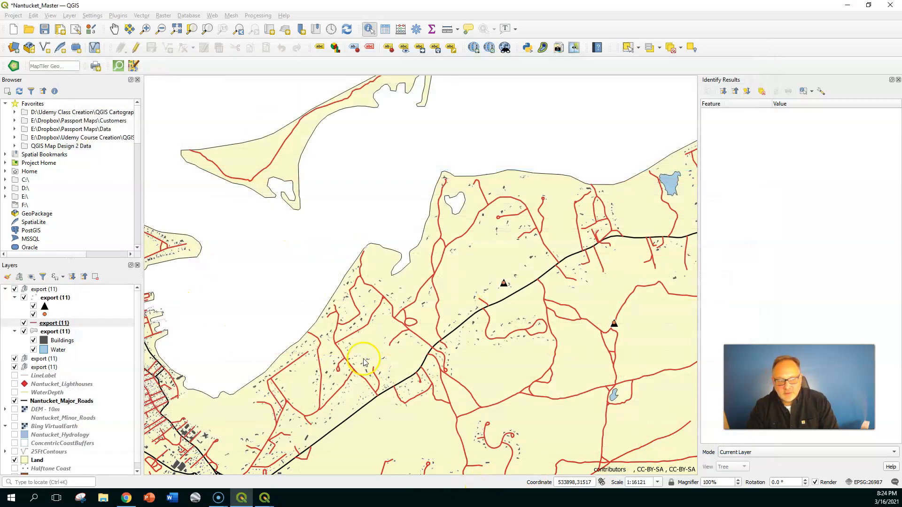
Look through the export (11) line layer's attribute table, checking the highway field down to the last records.
right_click(64, 324)
left_click(109, 229)
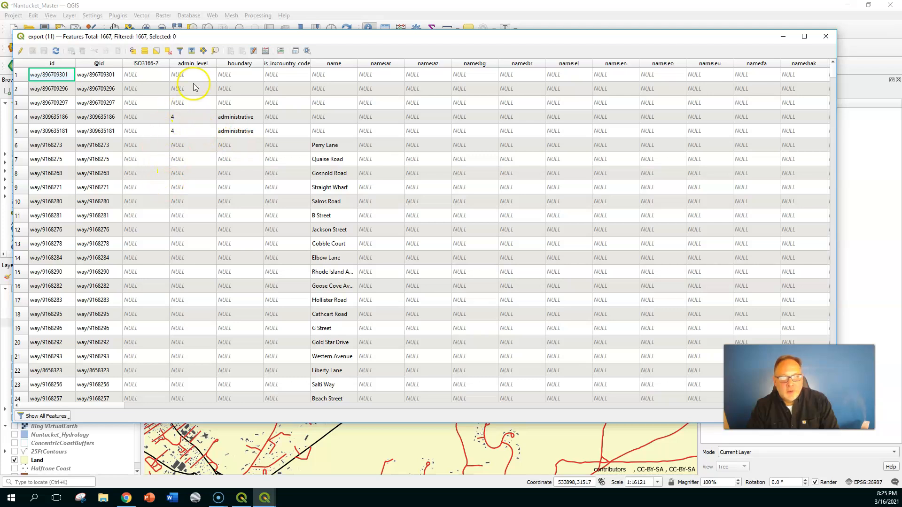
left_click_drag(112, 411, 729, 447)
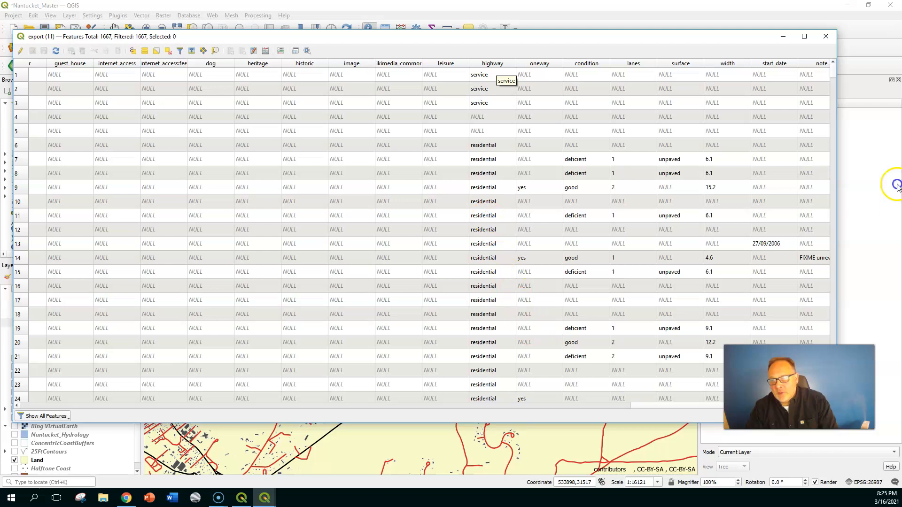
left_click_drag(833, 73, 848, 394)
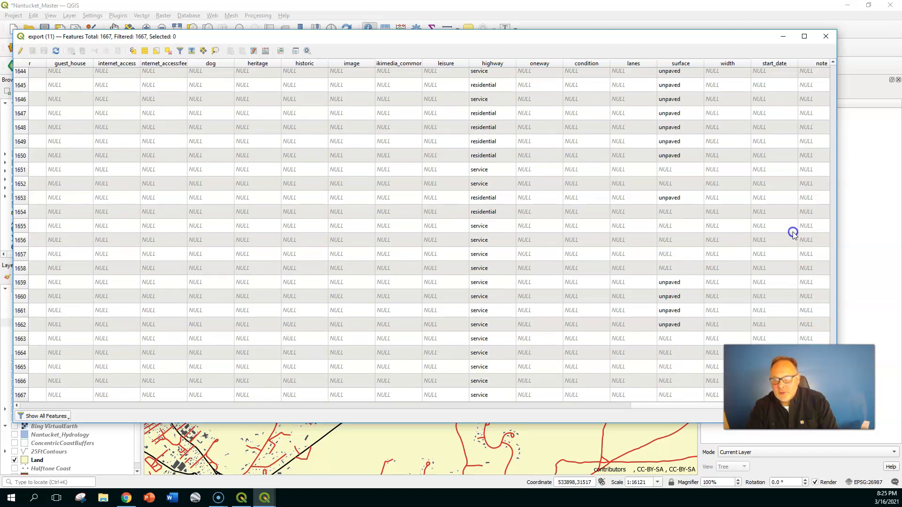
left_click(783, 36)
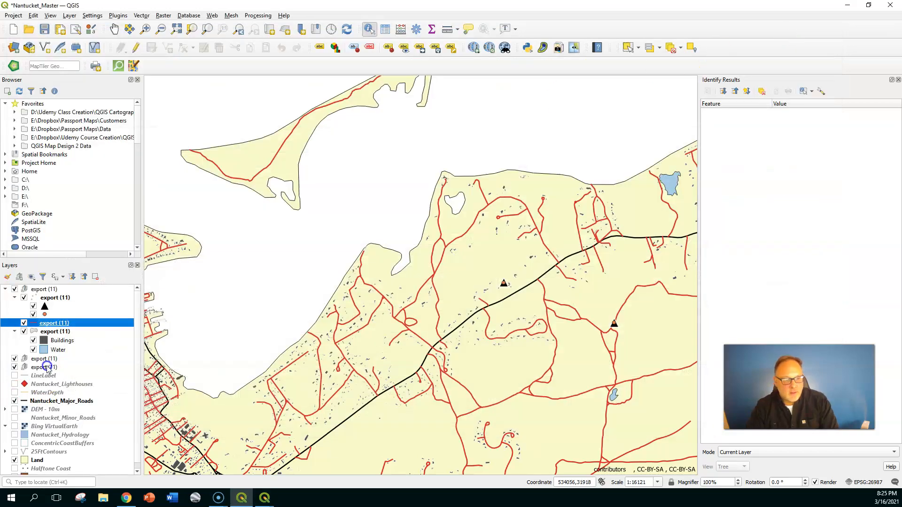
Switch the export (11) line layer from single-symbol to rule-based symbology.
double_click(56, 324)
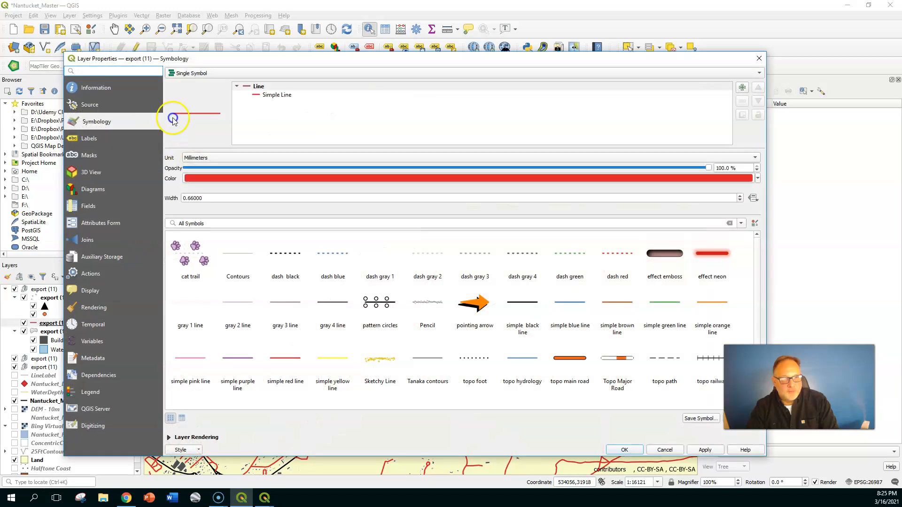
left_click(210, 74)
left_click(216, 102)
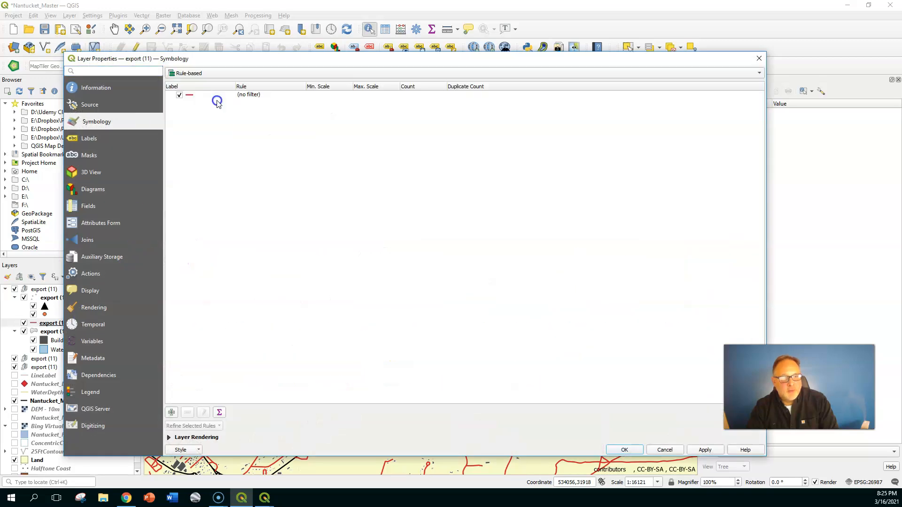
Label the line layer's rule Residential and filter it with the expression "highway" = 'residential'.
double_click(263, 97)
left_click(261, 69)
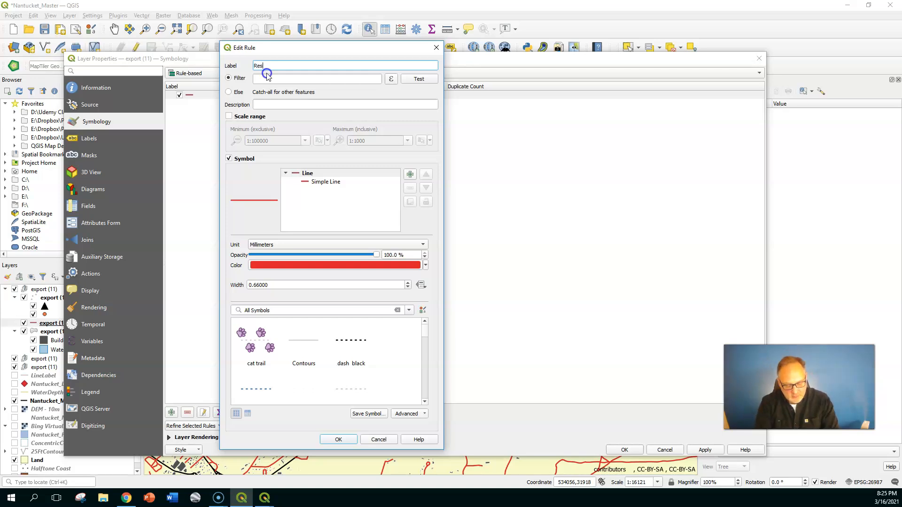
left_click(391, 79)
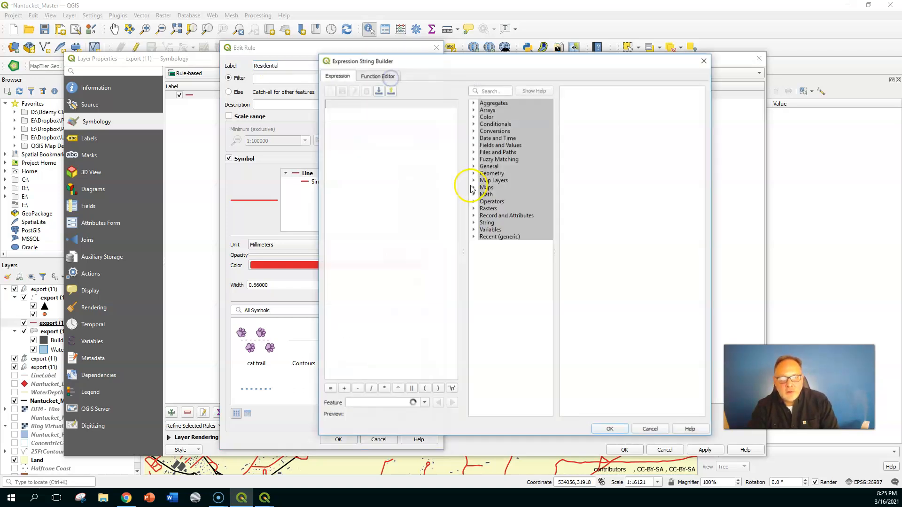
left_click(475, 145)
left_click_drag(551, 141, 544, 293)
scroll(543, 296, "down", 6)
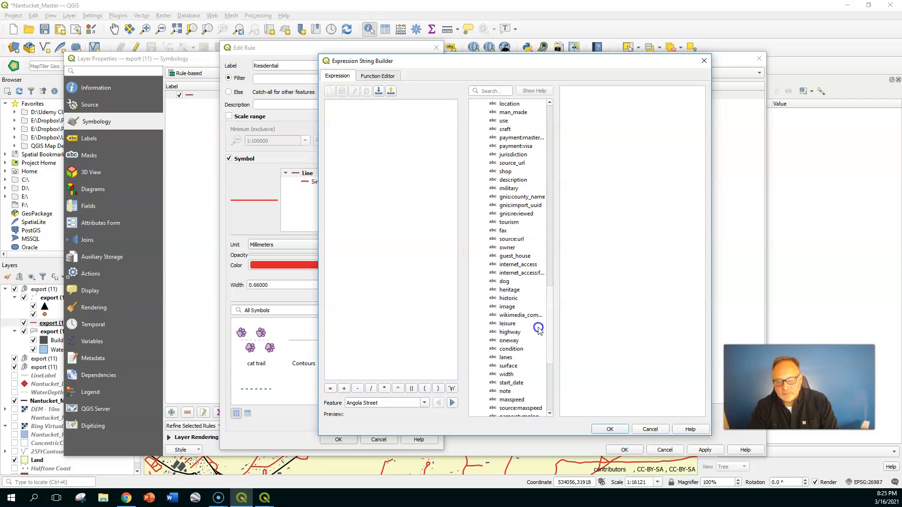
double_click(511, 332)
left_click(330, 388)
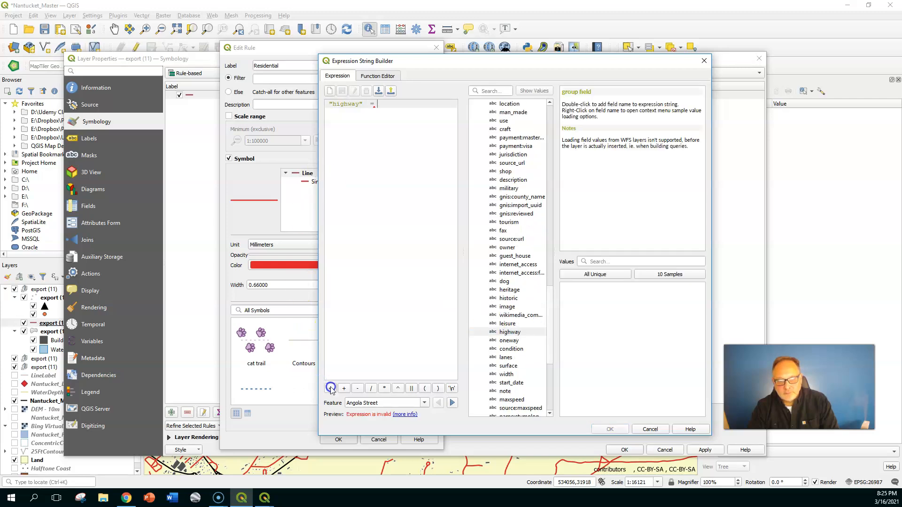
left_click(593, 274)
double_click(575, 294)
left_click(612, 429)
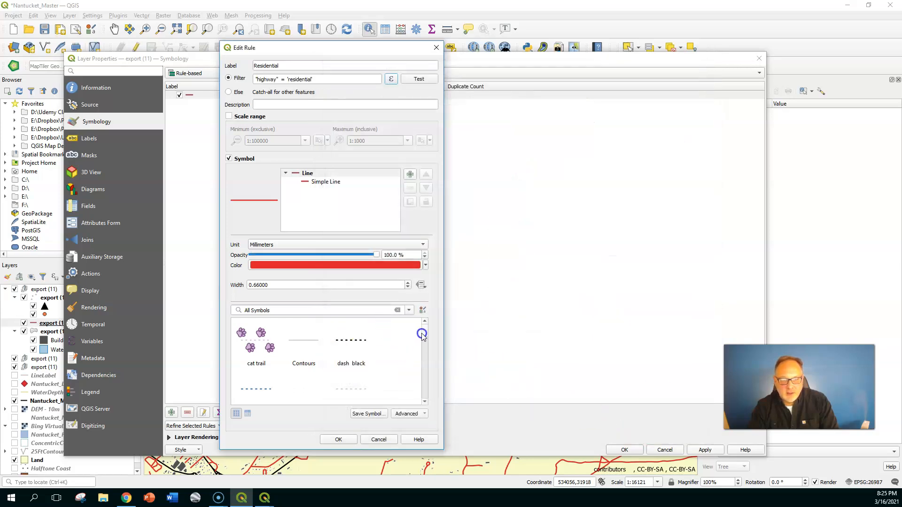
Give the Residential rule the gray 3 line symbol, apply the symbology and close the layer properties.
scroll(421, 336, "down", 2)
left_click(352, 369)
left_click(349, 437)
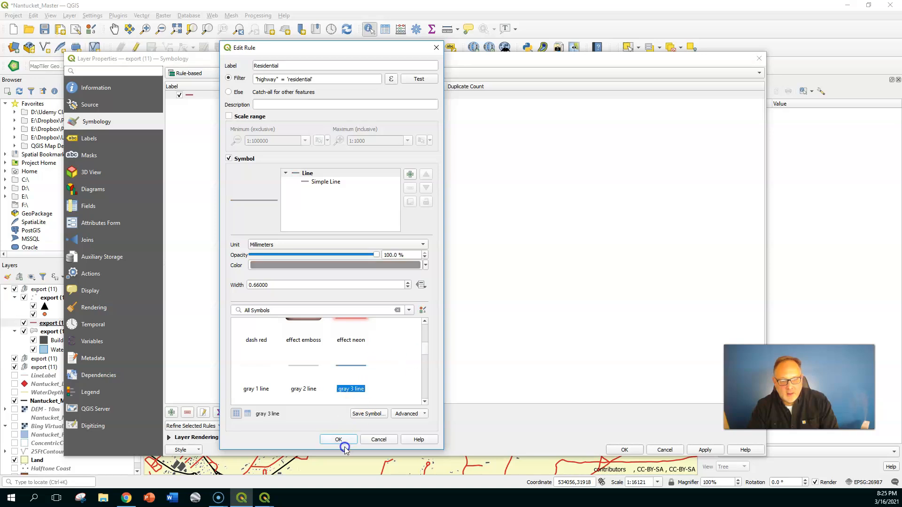
left_click(703, 450)
left_click(626, 452)
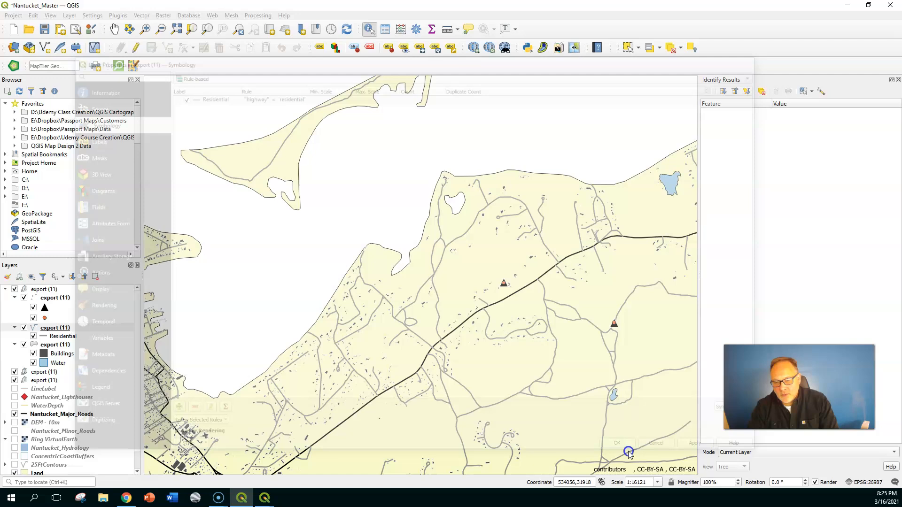
Zoom out to the town and surrounding roads and hide the Nantucket_Major_Roads layer.
scroll(409, 328, "down", 1)
left_click_drag(341, 400, 424, 266)
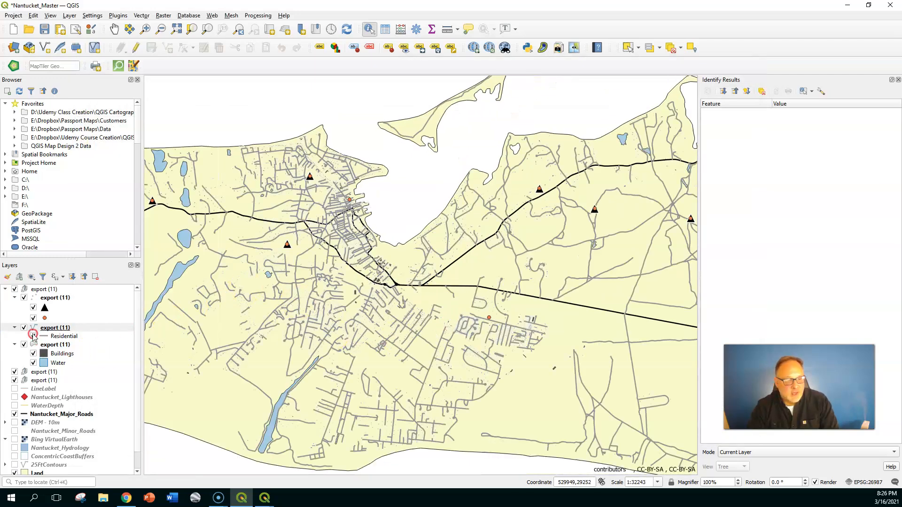
left_click(15, 414)
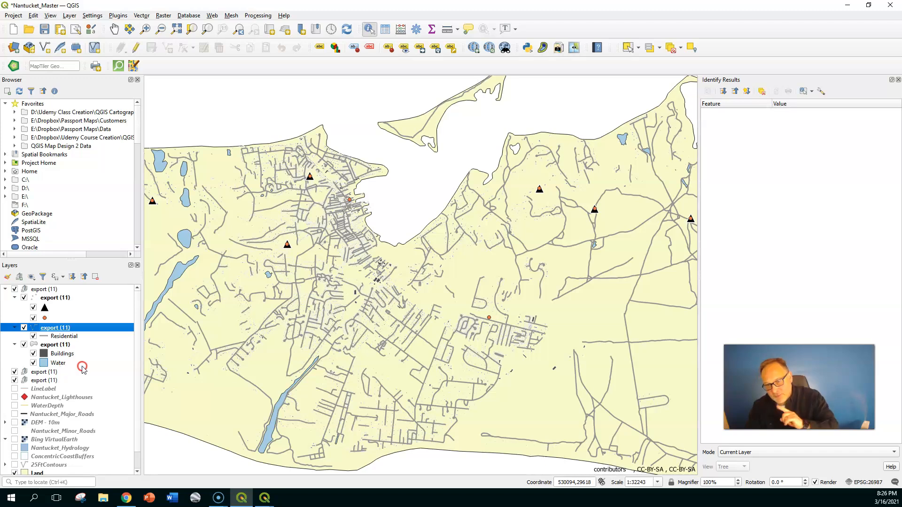
Save the export (11) line layer's style as a QGIS QML style file named NanDemoJunk, then close the layer properties.
right_click(58, 328)
left_click(92, 324)
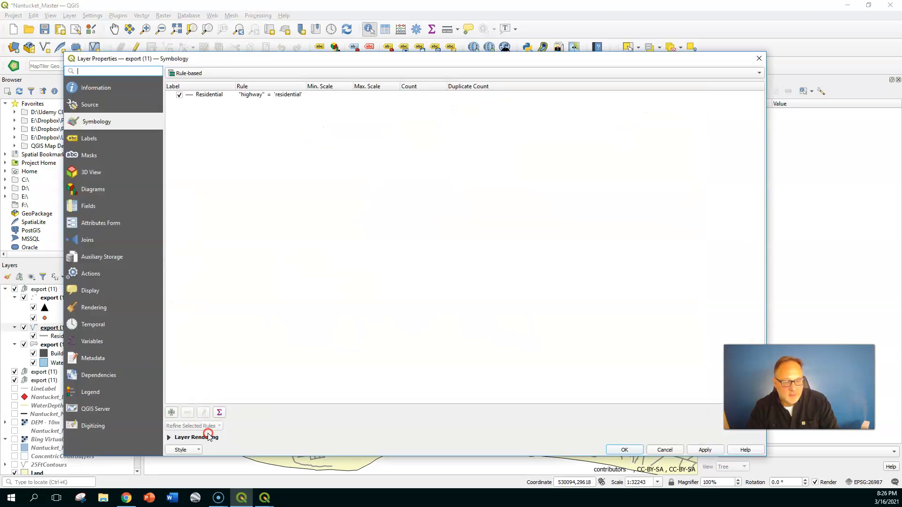
left_click(194, 451)
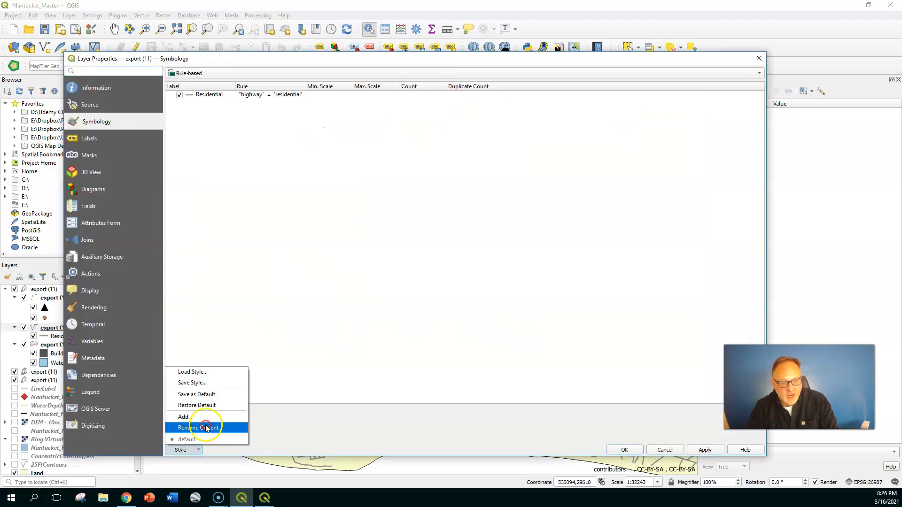
left_click(206, 384)
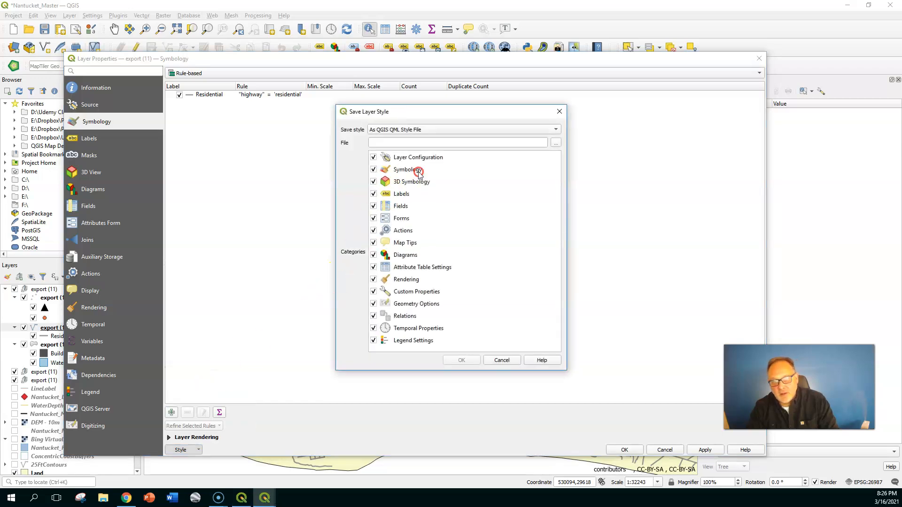
left_click(556, 145)
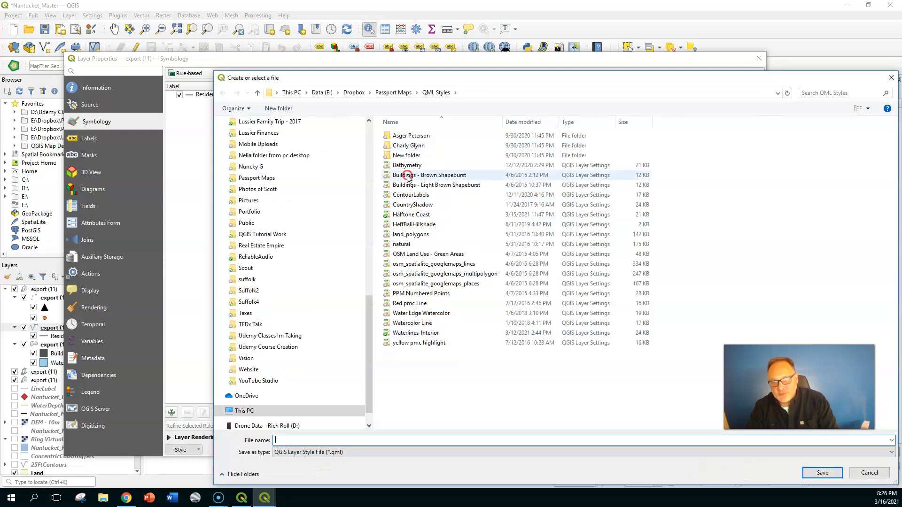
left_click(870, 475)
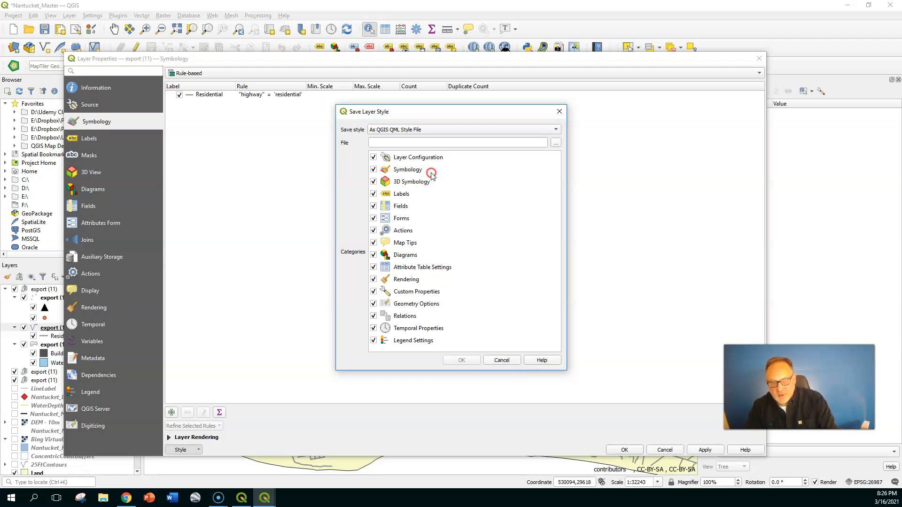
left_click(420, 145)
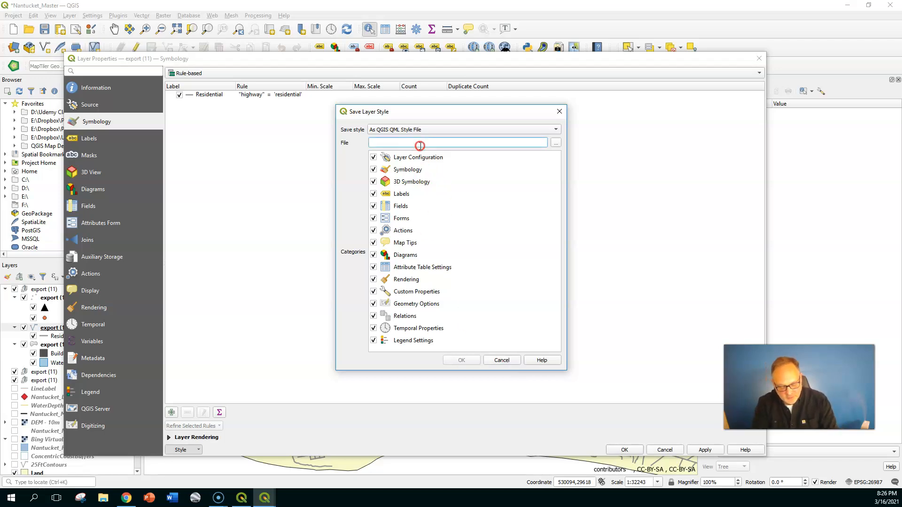
type("NanDemoJunk")
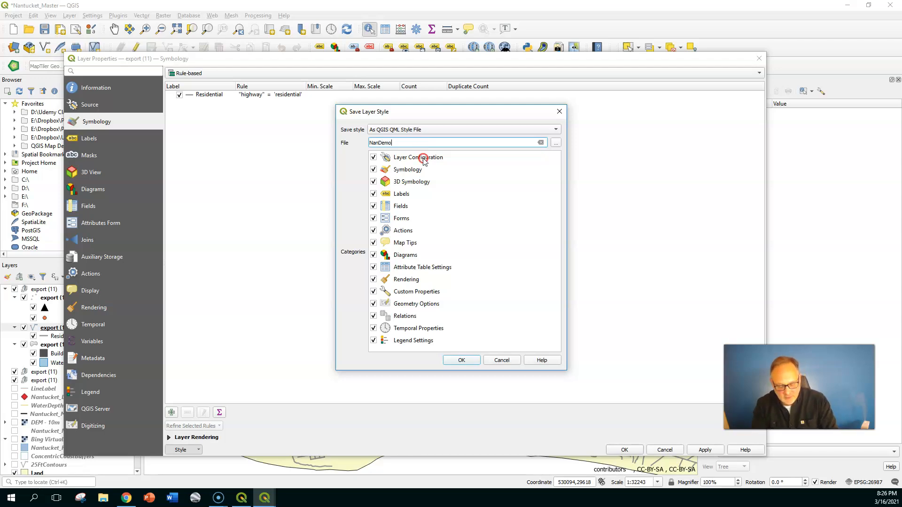
left_click(461, 364)
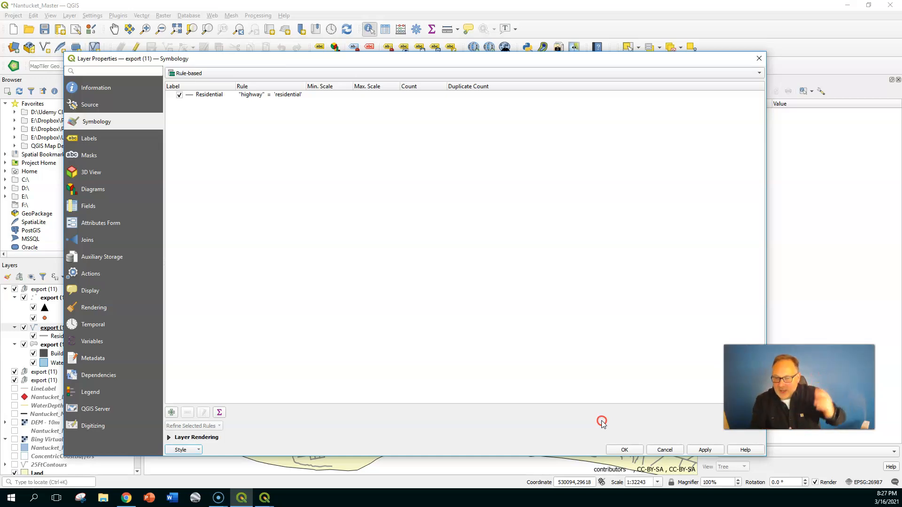
left_click(665, 450)
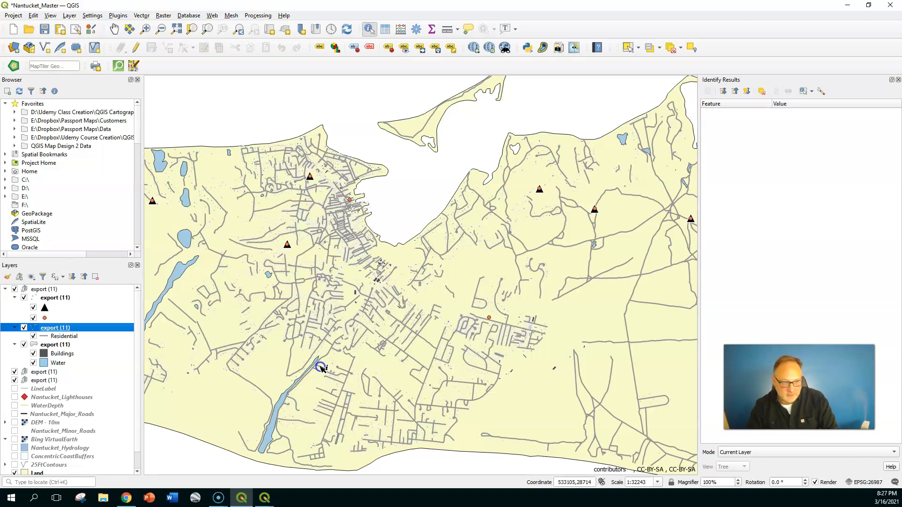
Look through the export (11) line layer's attribute table, comparing the highway and name fields of the road records.
right_click(48, 329)
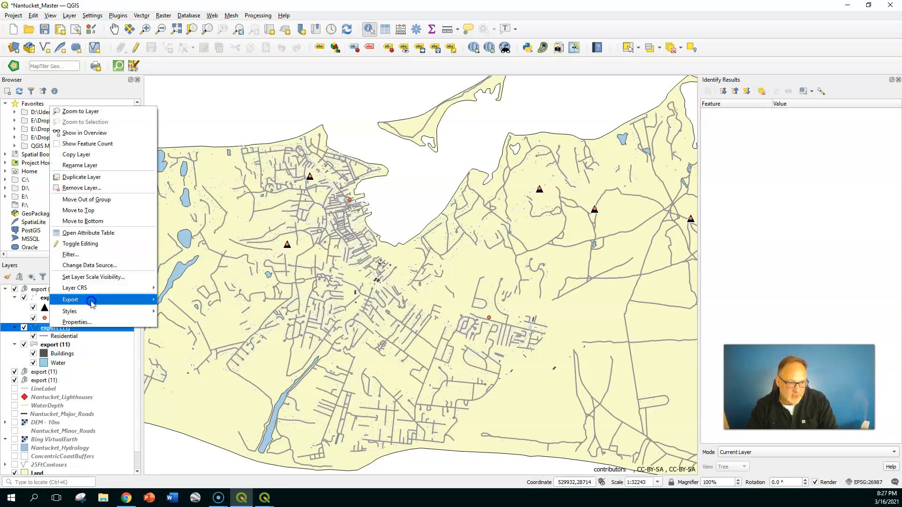
left_click(111, 234)
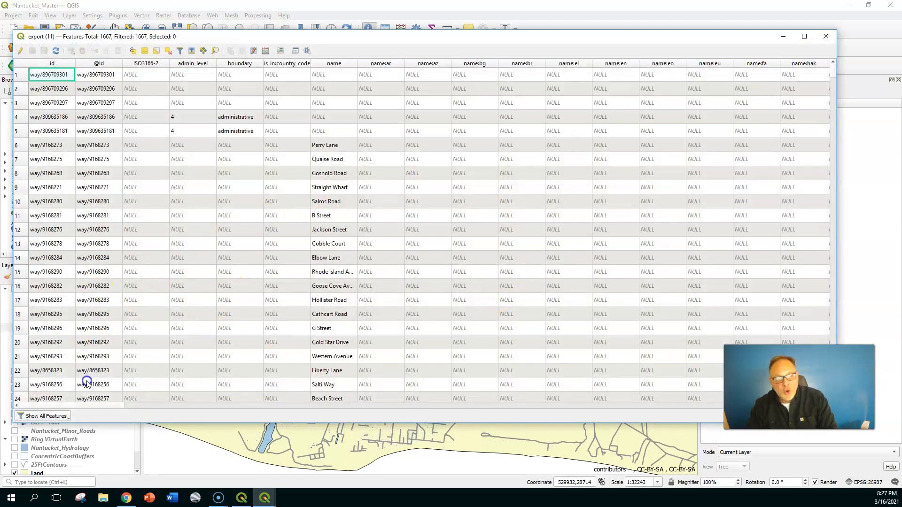
left_click_drag(95, 405, 422, 461)
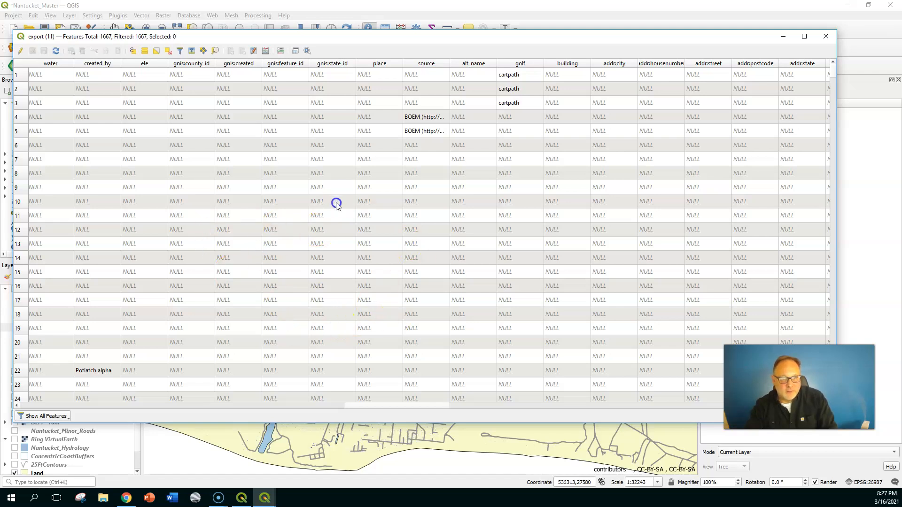
left_click_drag(391, 405, 720, 408)
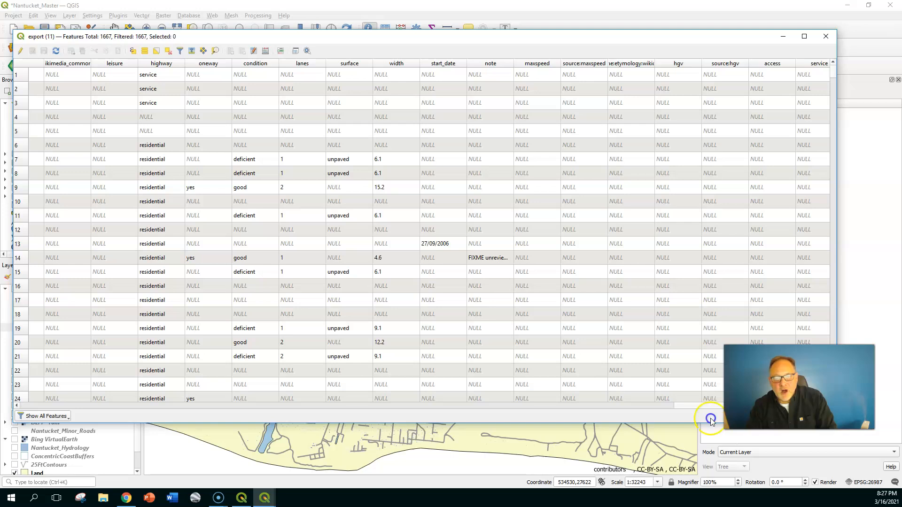
left_click_drag(835, 65, 777, 324)
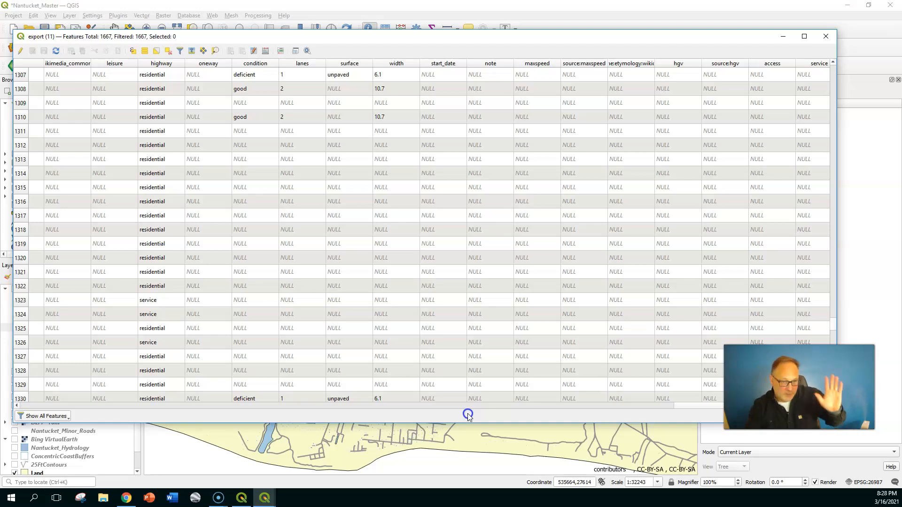
left_click_drag(683, 405, 156, 405)
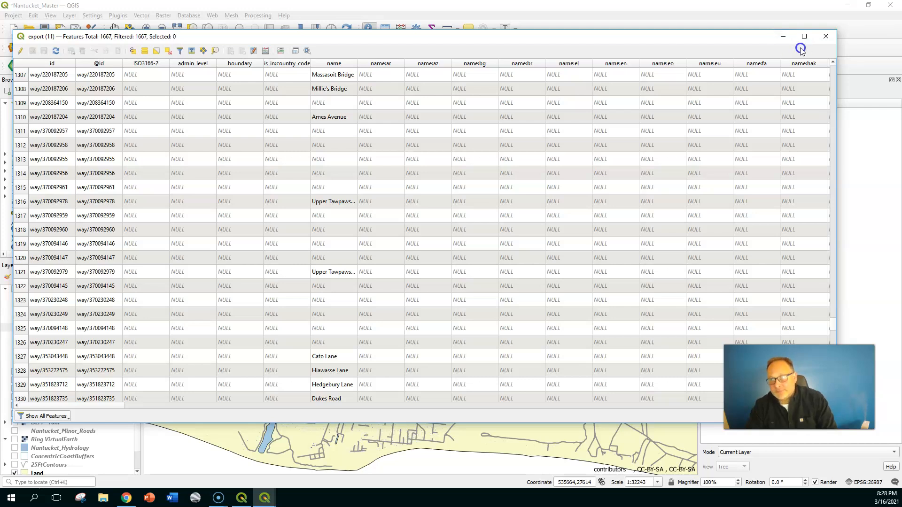
left_click(825, 37)
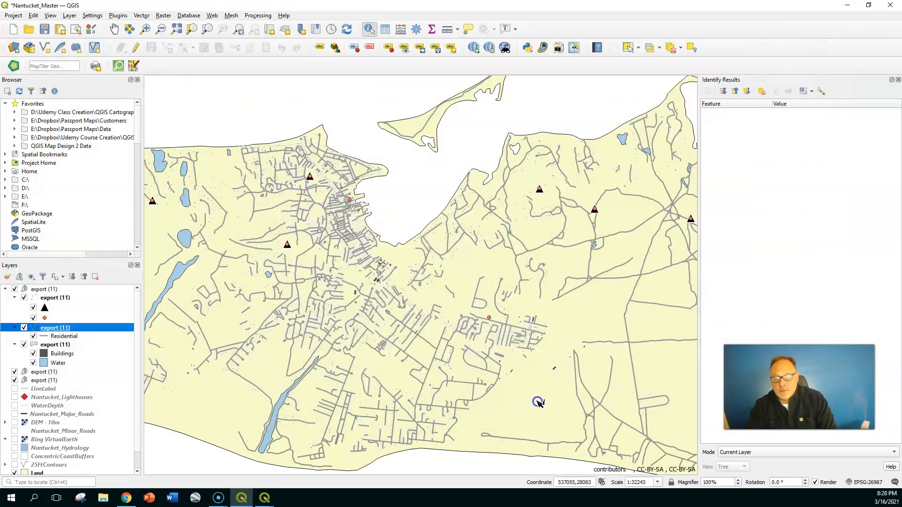